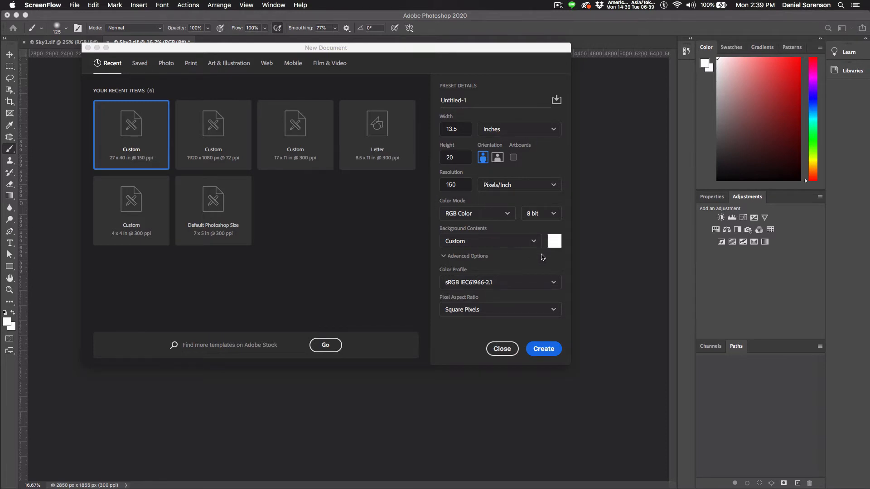
# Step: Create the 13.5 × 20 inch, 150 ppi RGB document and place the Sky1.tif image in its upper-right corner
pyautogui.click(544, 353)
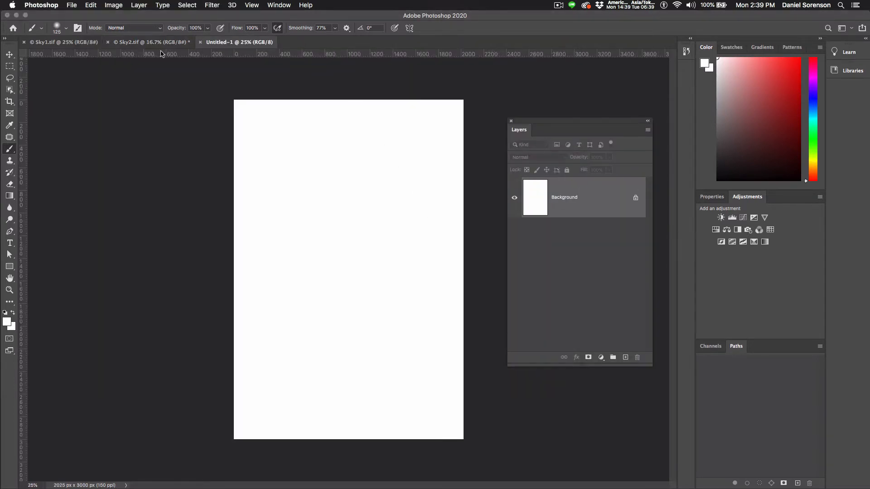
pyautogui.click(59, 42)
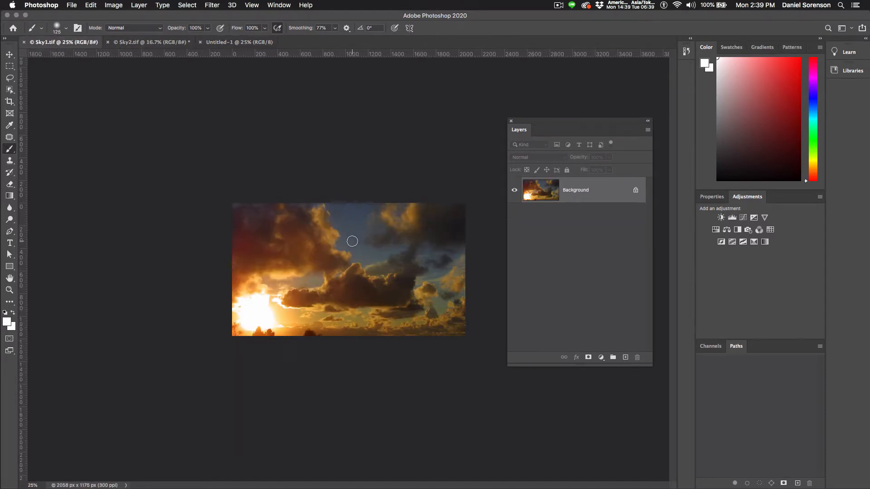
pyautogui.press('v')
pyautogui.moveTo(356, 258); pyautogui.dragTo(334, 214)
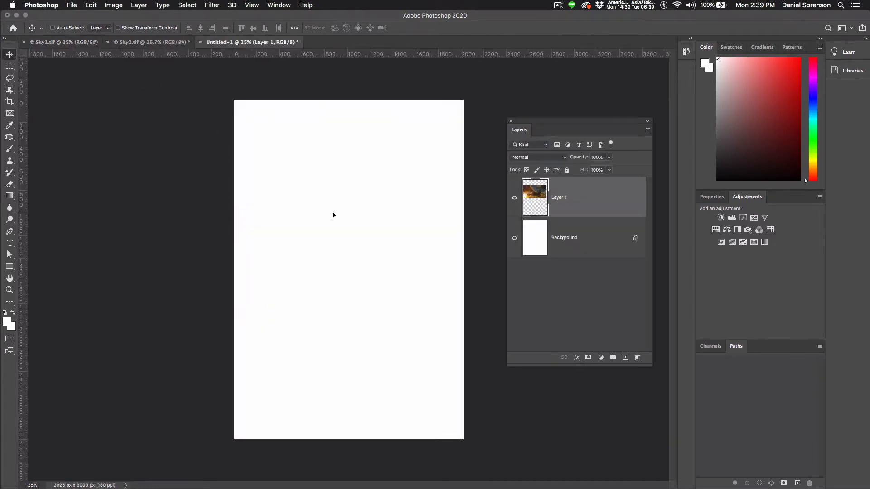
pyautogui.moveTo(317, 257); pyautogui.dragTo(428, 208)
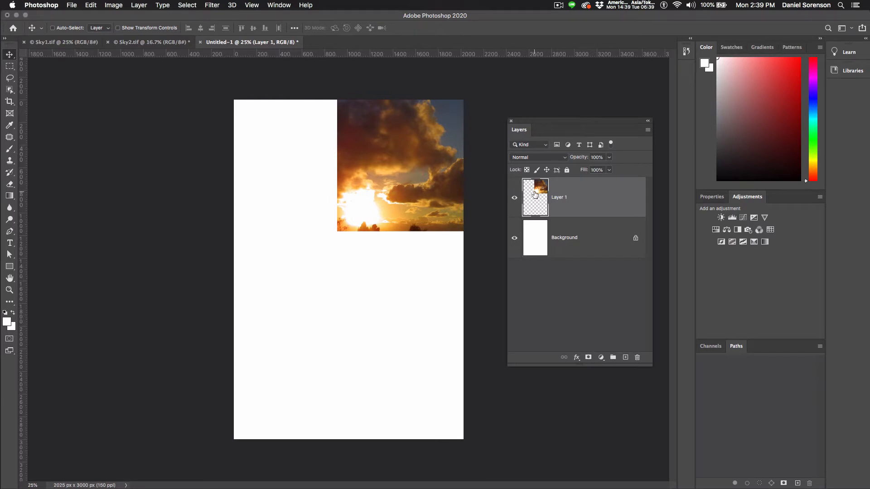
# Step: Duplicate the Sky1 layer, flip the copy horizontally and position it on the opposite side so the two halves mirror around the sun
pyautogui.press('super')
pyautogui.press('super+j')
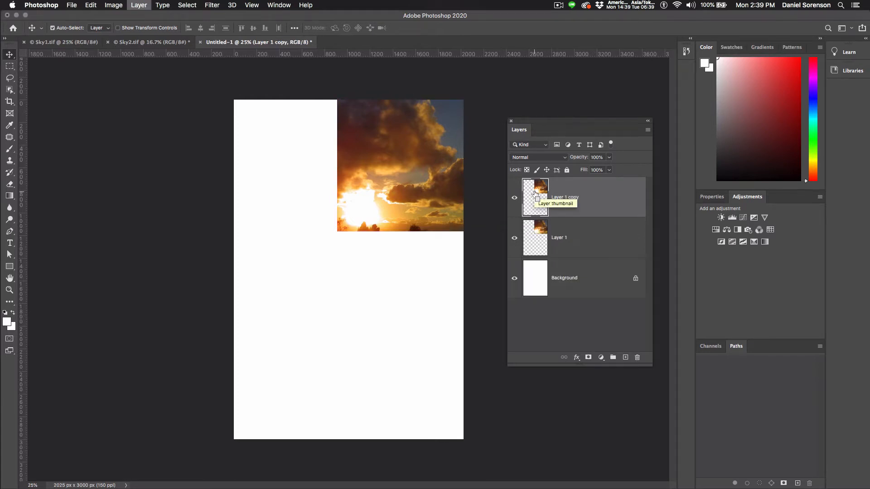
pyautogui.press('super+t')
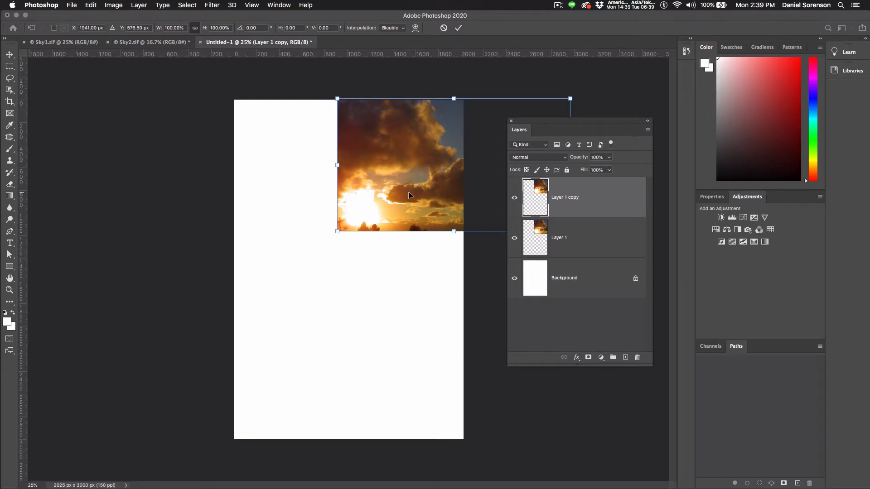
pyautogui.rightClick(409, 192)
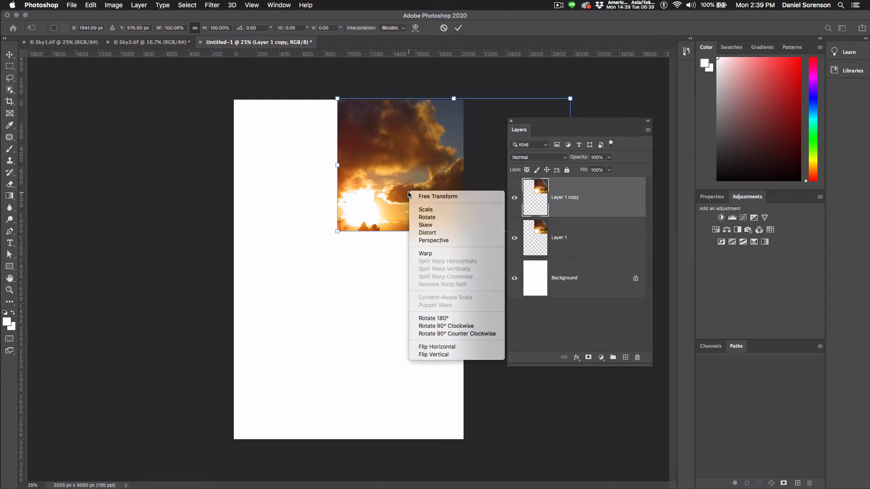
pyautogui.click(443, 347)
pyautogui.moveTo(425, 226); pyautogui.dragTo(232, 219)
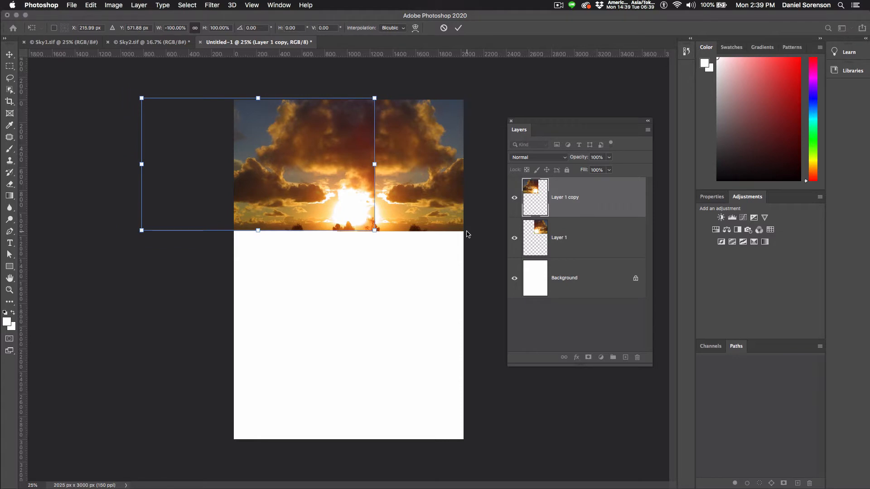
pyautogui.press('Return')
pyautogui.hotkey('alt', '[')
pyautogui.moveTo(425, 204); pyautogui.dragTo(414, 202)
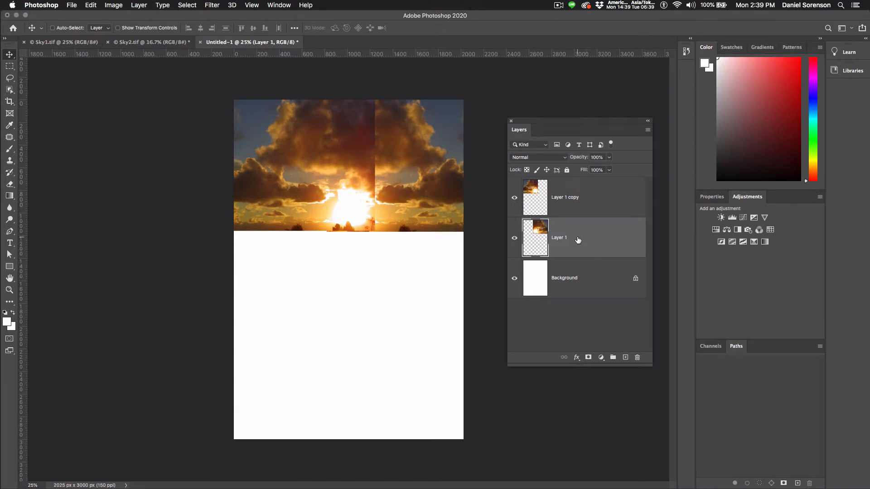
# Step: Copy the Sky2.tif image into the new document and place its layer directly above the Background, below both mirrored sky layers
pyautogui.click(140, 43)
pyautogui.moveTo(326, 258); pyautogui.dragTo(252, 43)
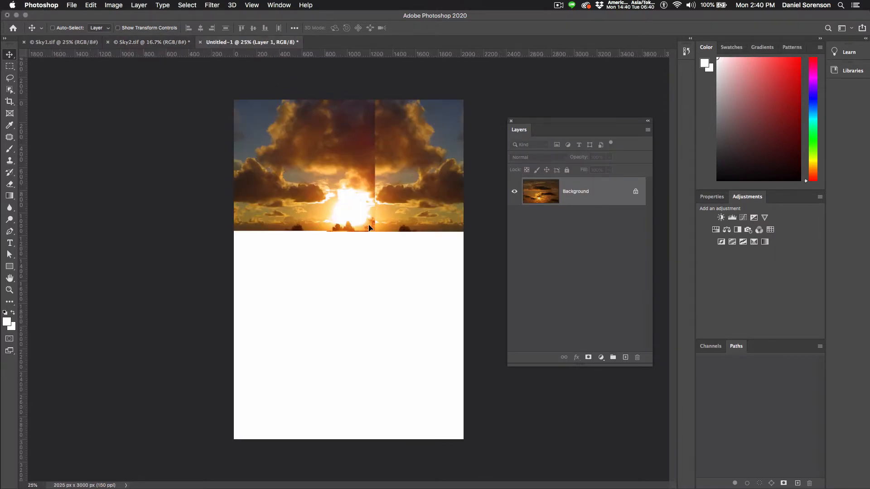
pyautogui.moveTo(369, 228); pyautogui.dragTo(371, 229)
pyautogui.moveTo(570, 241); pyautogui.dragTo(575, 297)
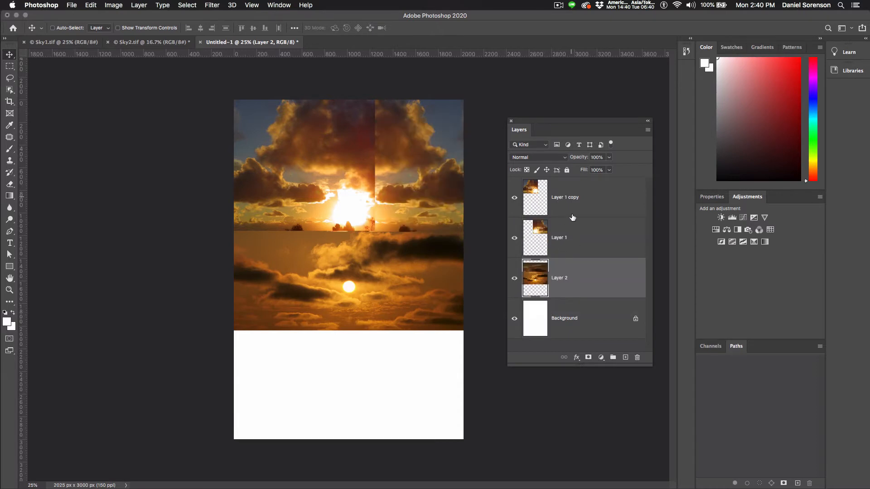
# Step: Rename the original sky layer "sky 1", its flipped duplicate "sky 1 copy" and the second sky image's layer "sky2"
pyautogui.doubleClick(561, 237)
pyautogui.write('sky')
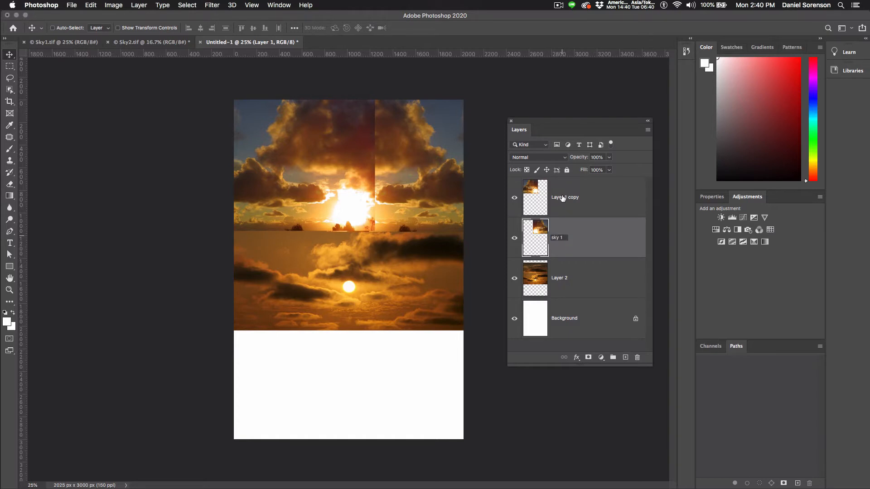
pyautogui.press('Return')
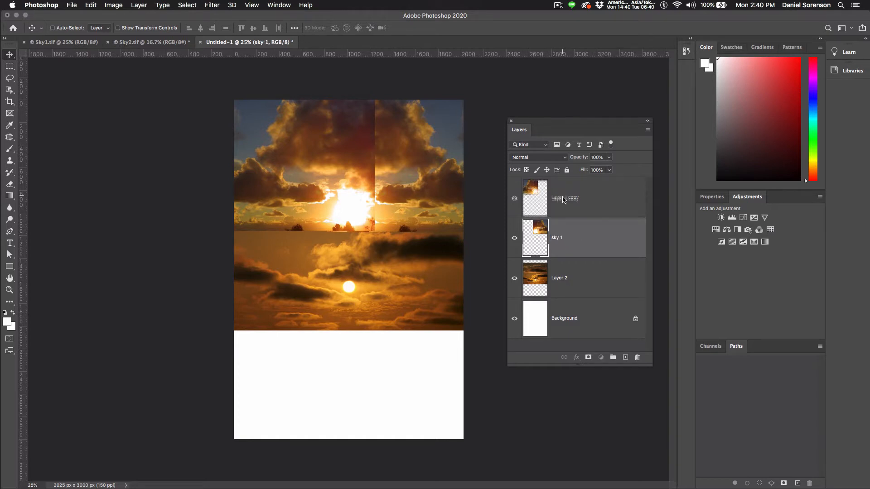
pyautogui.click(563, 199)
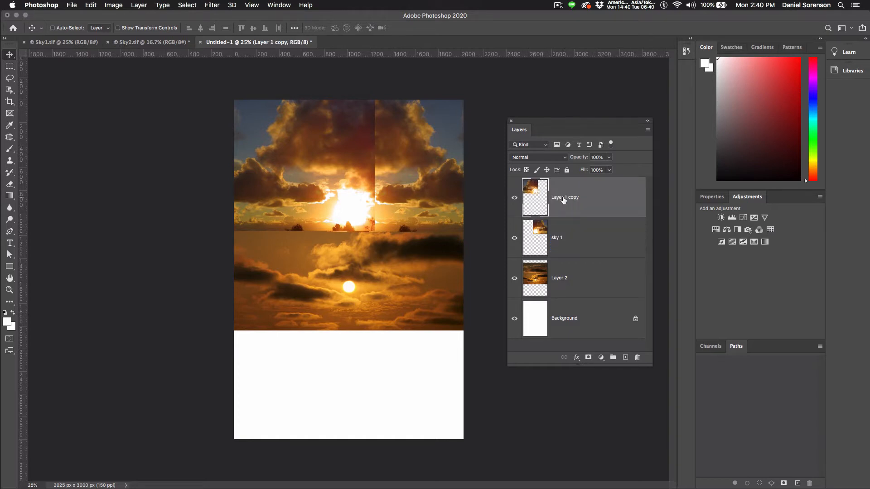
pyautogui.doubleClick(563, 198)
pyautogui.write('sky 1 copy')
pyautogui.doubleClick(561, 279)
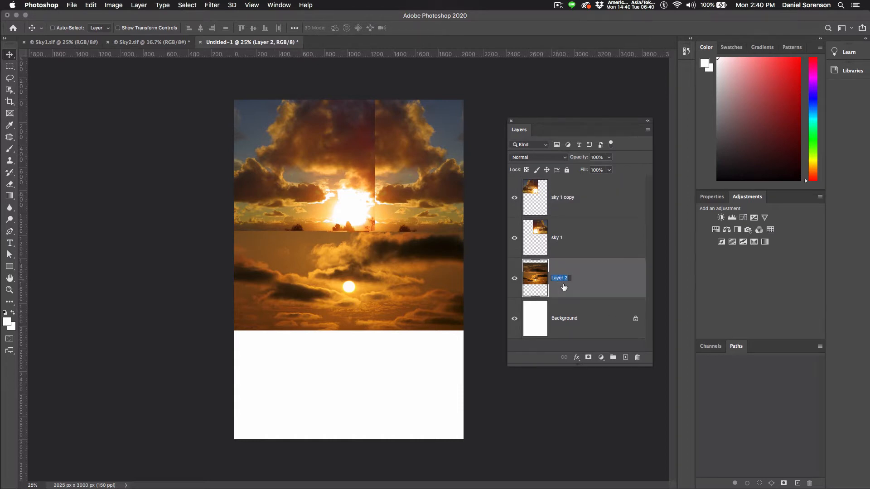
pyautogui.write('sky2')
pyautogui.click(614, 254)
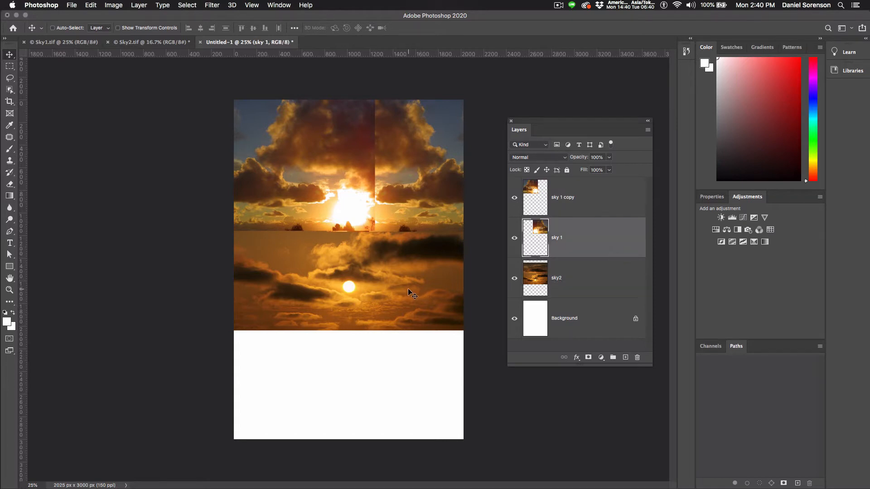
# Step: Move the sky2 layer straight up so only its lower clouds extend beneath the mirrored skies
pyautogui.click(580, 279)
pyautogui.moveTo(399, 294); pyautogui.dragTo(400, 233)
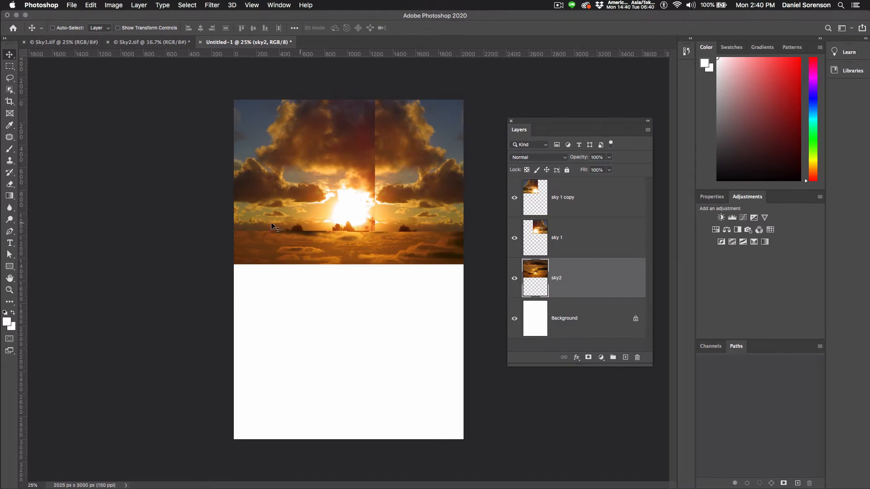
# Step: Add a layer mask to sky 1 copy and prepare a black brush with 82% flow
pyautogui.click(538, 197)
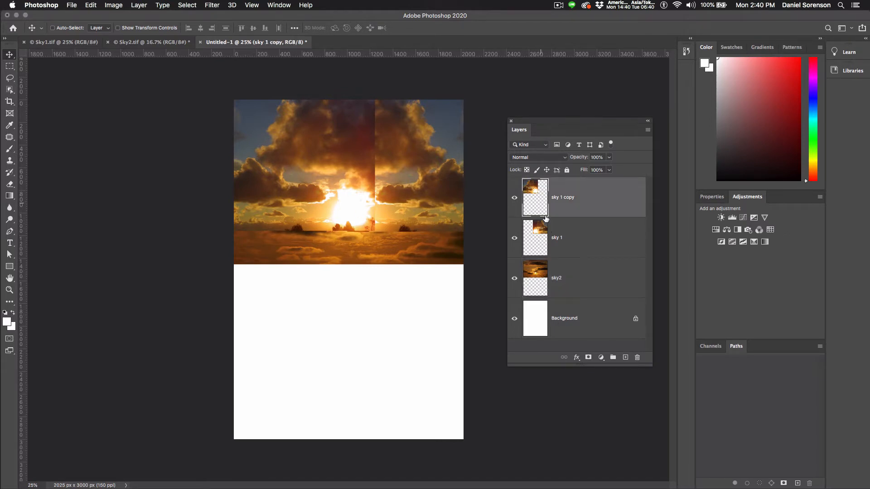
pyautogui.click(588, 357)
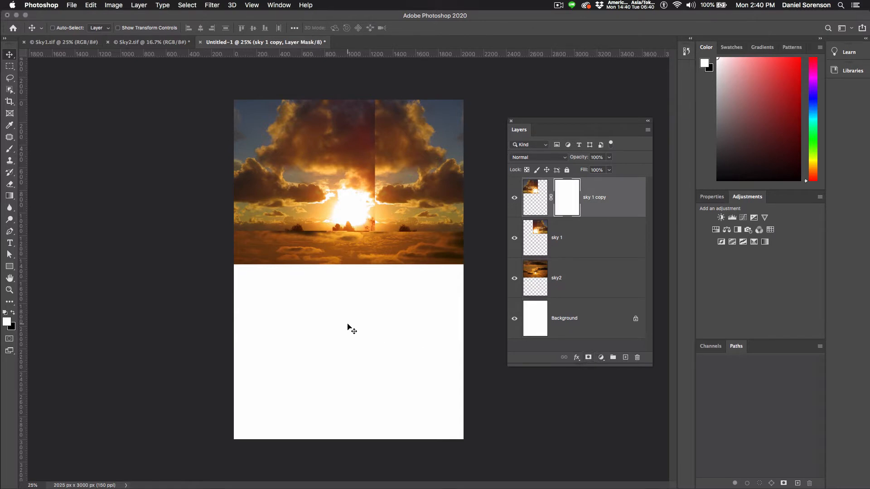
pyautogui.press('b')
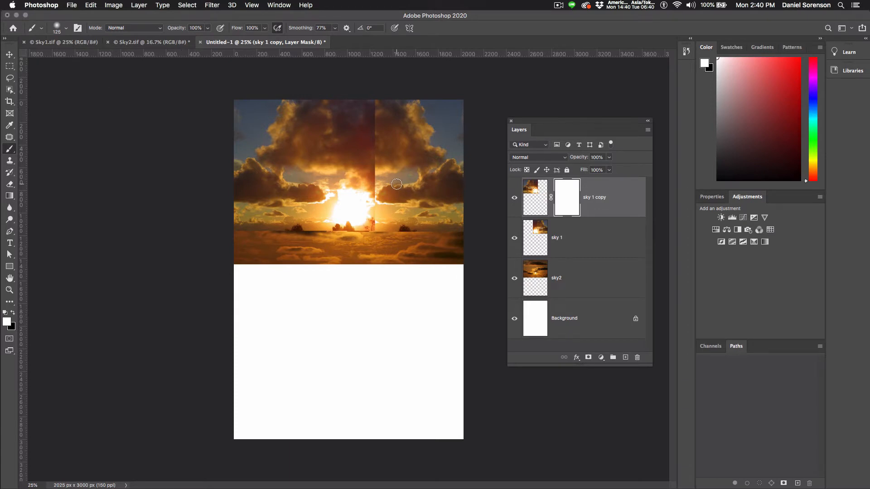
pyautogui.press('x')
pyautogui.click(264, 28)
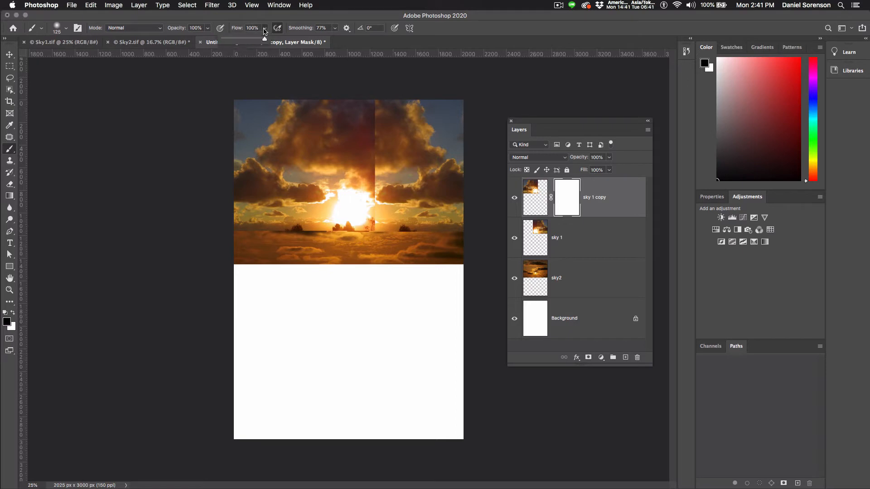
pyautogui.moveTo(265, 39); pyautogui.dragTo(259, 41)
pyautogui.moveTo(256, 41); pyautogui.dragTo(258, 42)
# Step: Paint black on the sky 1 copy mask along the vertical seam and bottom edge, filling gaps with the mask displayed alone
pyautogui.moveTo(376, 100)
pyautogui.mouseDown()
pyautogui.moveTo(374, 195)
pyautogui.moveTo(379, 180)
pyautogui.moveTo(370, 232)
pyautogui.moveTo(235, 237)
pyautogui.moveTo(231, 229)
pyautogui.mouseUp()
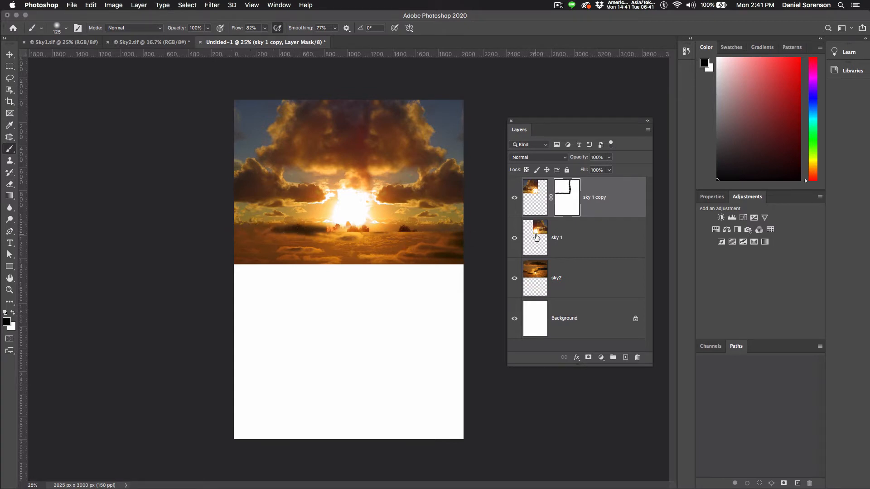
pyautogui.keyDown('alt'); pyautogui.click(566, 199); pyautogui.keyUp('alt')
pyautogui.moveTo(306, 232); pyautogui.dragTo(222, 232)
pyautogui.click(379, 225)
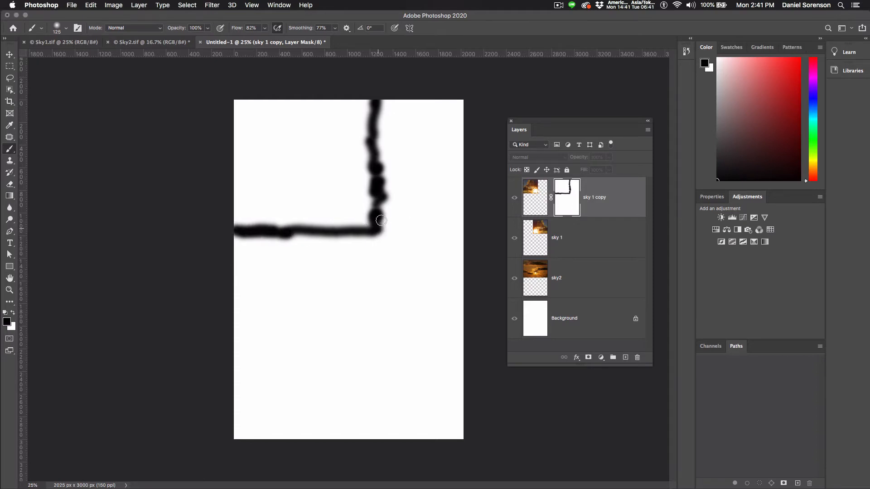
pyautogui.moveTo(379, 145); pyautogui.dragTo(372, 108)
pyautogui.moveTo(379, 222)
pyautogui.mouseDown()
pyautogui.moveTo(368, 233)
pyautogui.moveTo(336, 233)
pyautogui.mouseUp()
pyautogui.keyDown('alt'); pyautogui.click(572, 202); pyautogui.keyUp('alt')
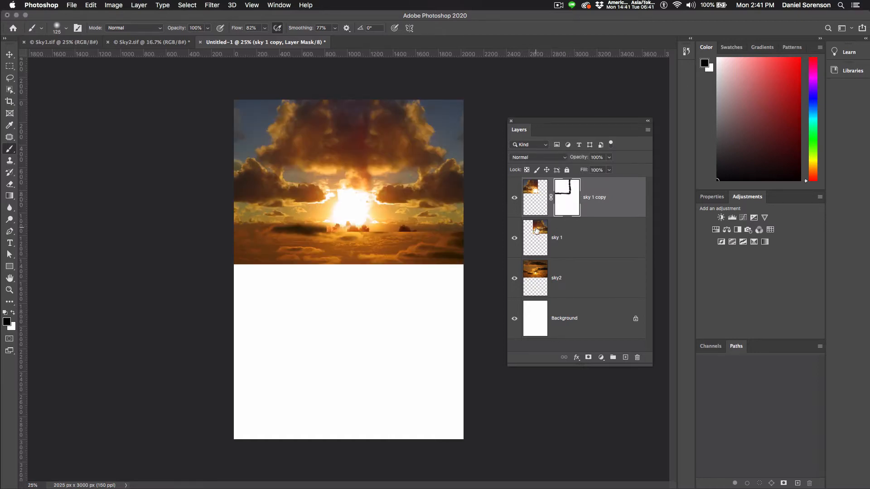
# Step: Add a layer mask to sky 1 and paint its bottom edge black, evening out the stroke with the mask displayed alone
pyautogui.click(536, 230)
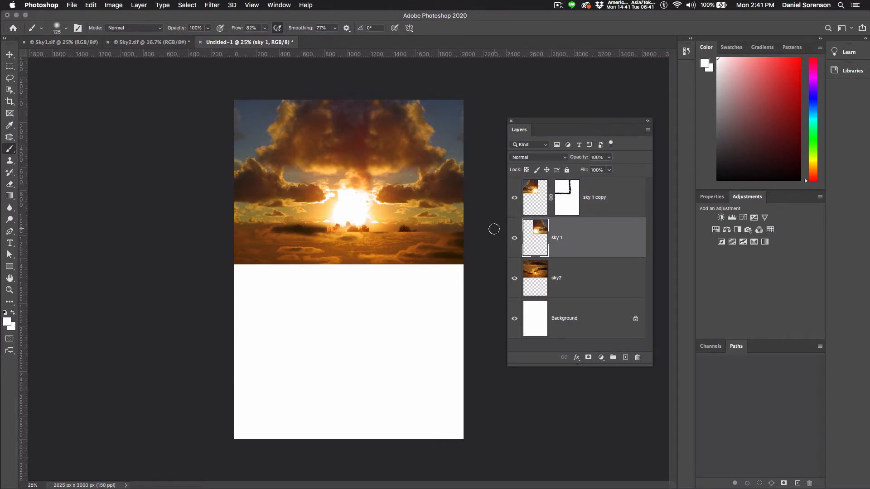
pyautogui.click(588, 358)
pyautogui.moveTo(322, 225); pyautogui.dragTo(452, 230)
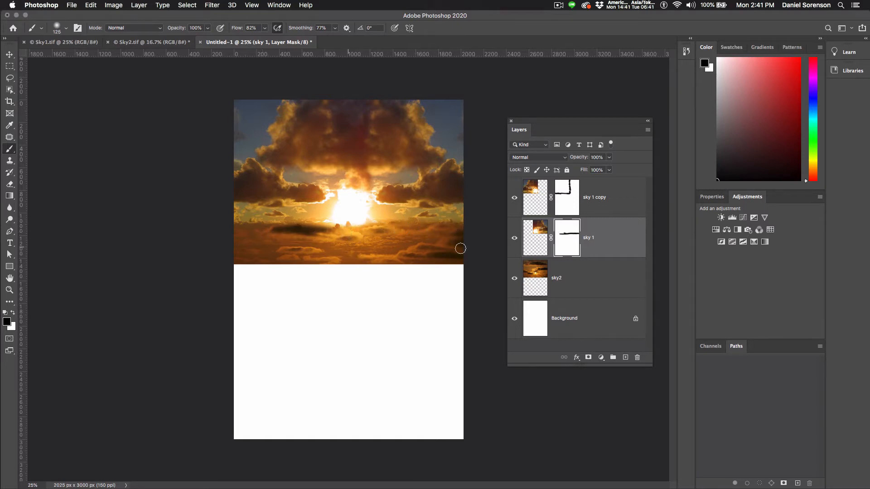
pyautogui.keyDown('alt'); pyautogui.click(573, 243); pyautogui.keyUp('alt')
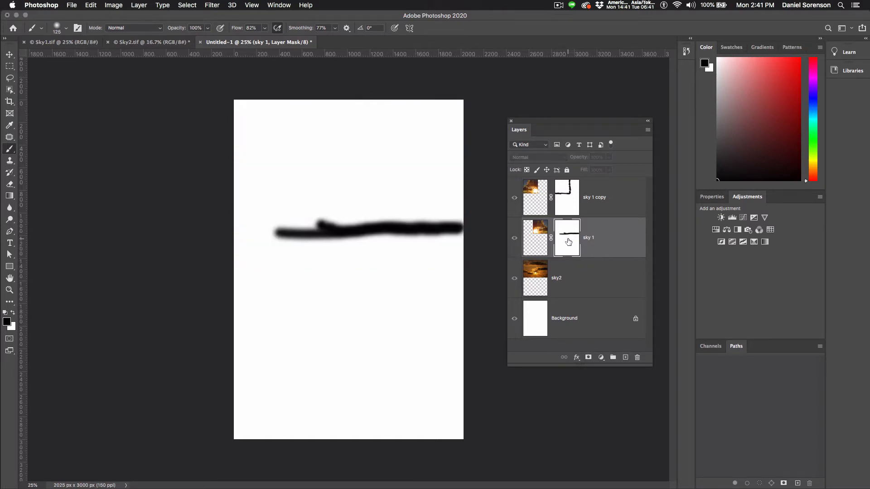
pyautogui.moveTo(403, 232); pyautogui.dragTo(292, 231)
pyautogui.keyDown('alt'); pyautogui.click(572, 240); pyautogui.keyUp('alt')
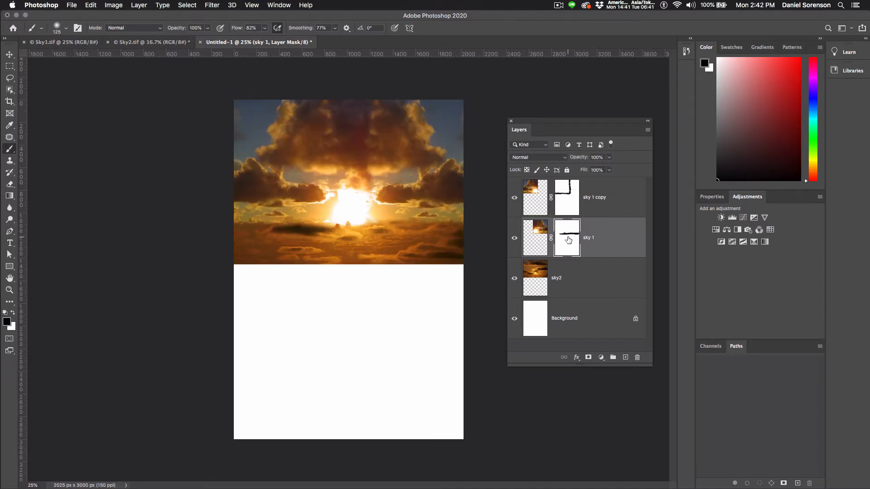
# Step: Move the sky2 layer slightly higher to adjust how its clouds meet the masked horizon
pyautogui.click(534, 272)
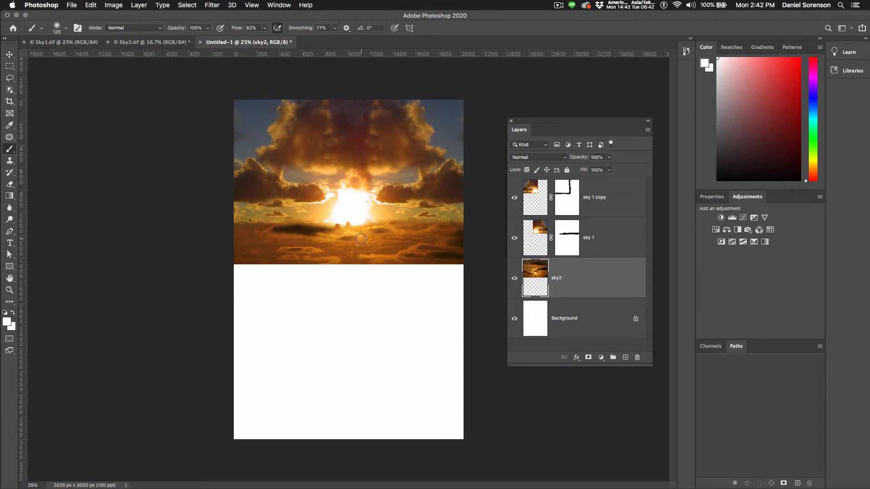
pyautogui.press('v')
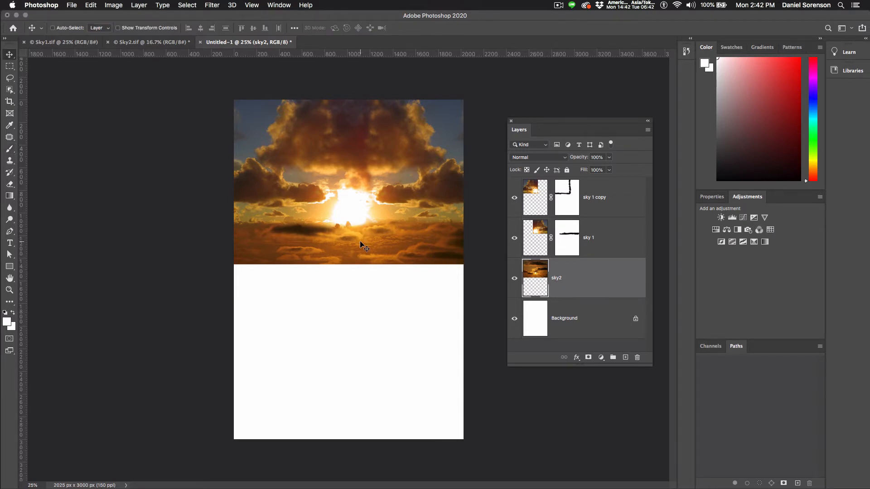
pyautogui.moveTo(359, 240); pyautogui.dragTo(360, 232)
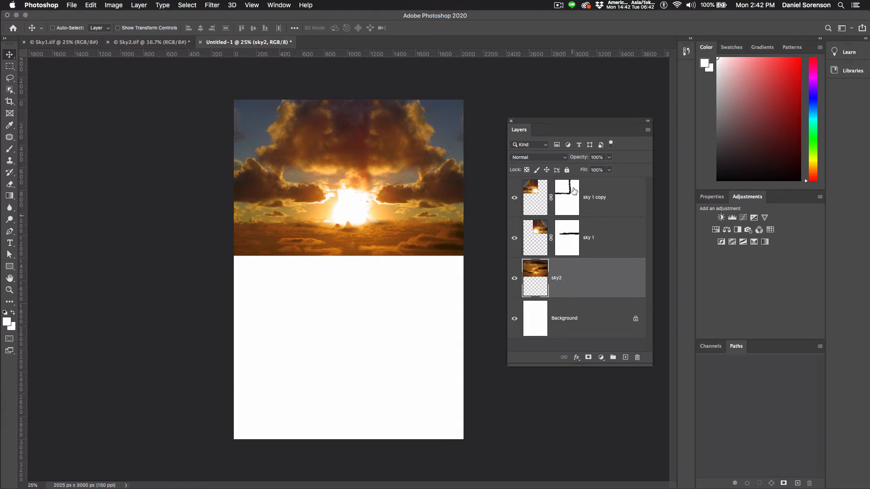
pyautogui.click(559, 6)
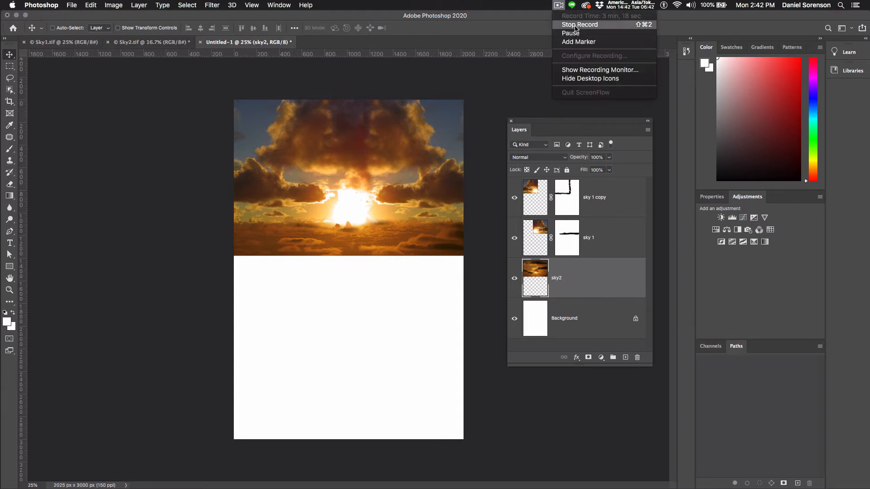
pyautogui.click(574, 33)
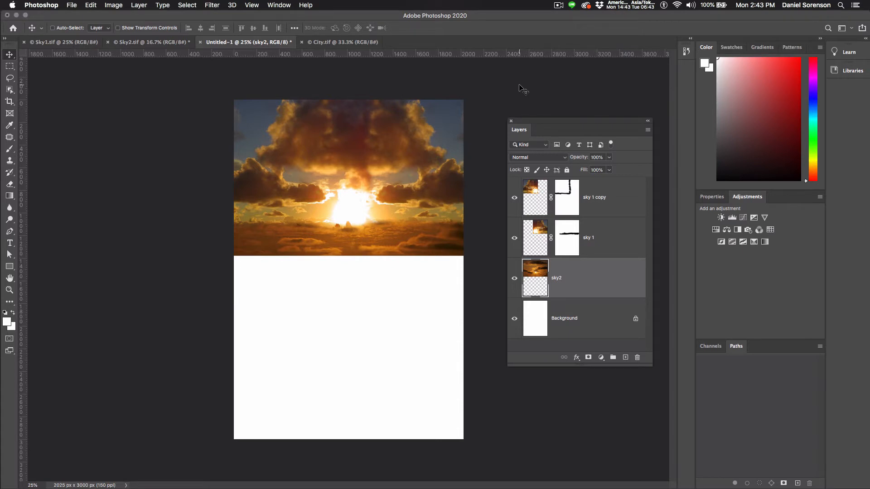
# Step: Save the poster document on the computer's Desktop in Photoshop format as Final Challenge
pyautogui.click(68, 6)
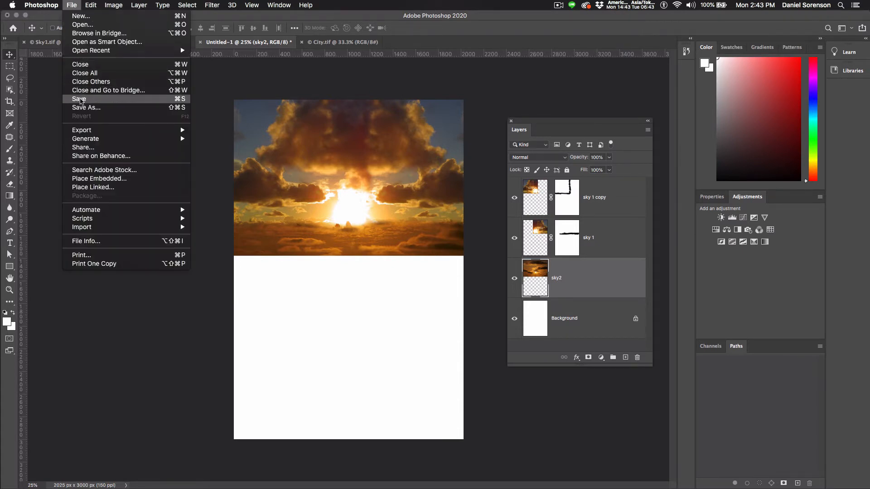
pyautogui.click(80, 111)
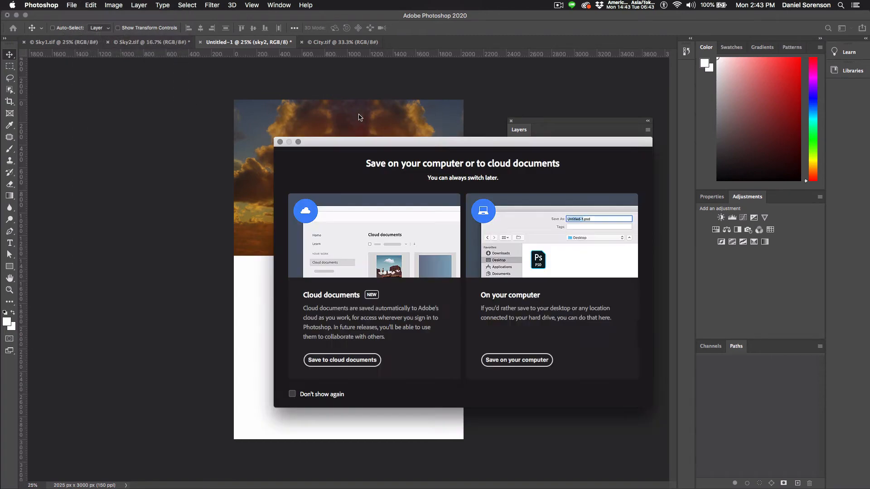
pyautogui.click(492, 361)
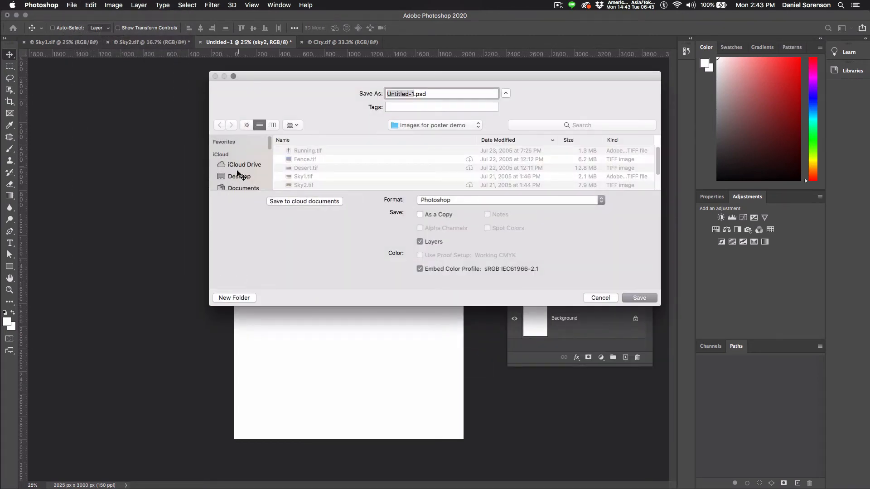
pyautogui.click(239, 175)
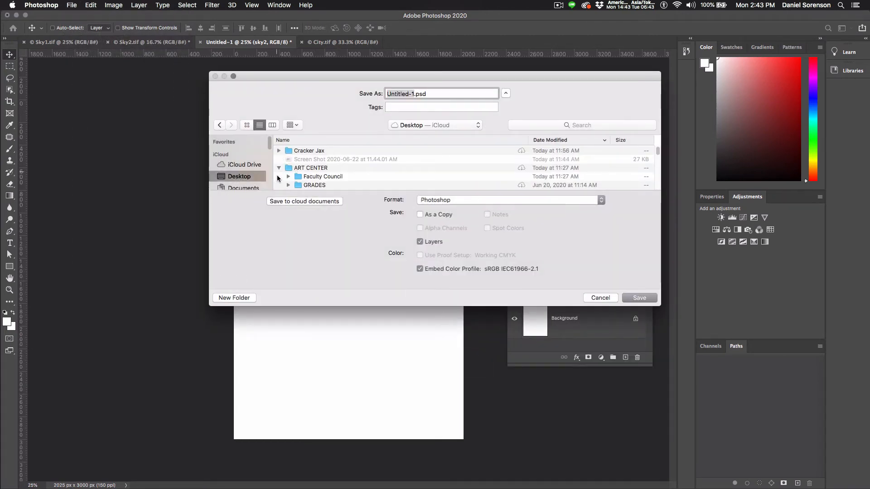
pyautogui.click(279, 168)
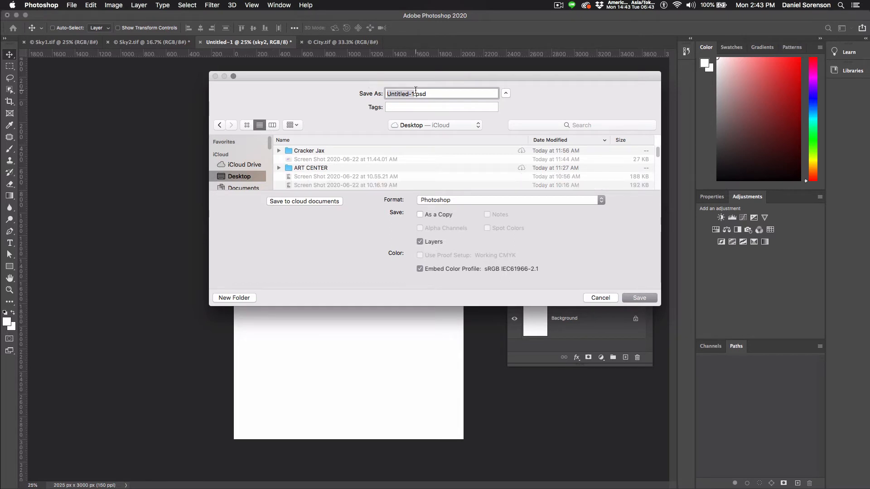
pyautogui.write('Final Challenge')
pyautogui.click(638, 298)
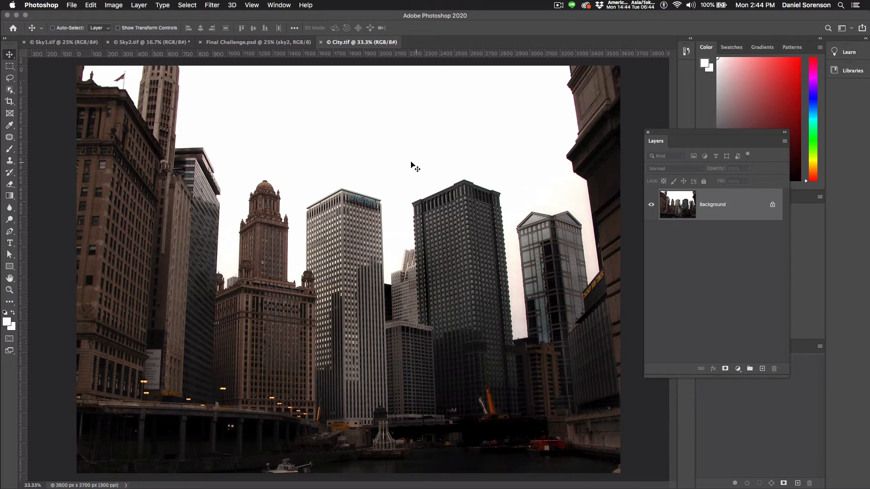
# Step: Bring the City.tif image into Final Challenge.psd as the top layer and position it over the skies
pyautogui.click(235, 43)
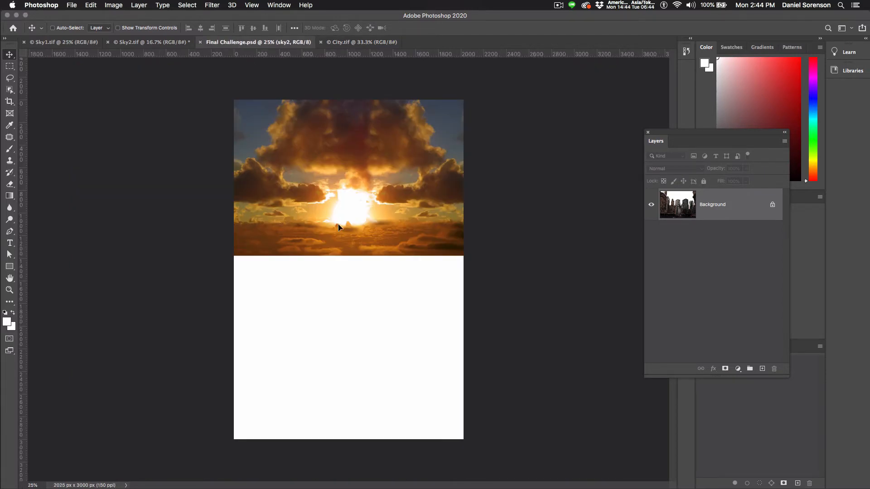
pyautogui.moveTo(707, 295); pyautogui.dragTo(688, 200)
pyautogui.moveTo(404, 320)
pyautogui.mouseDown()
pyautogui.moveTo(406, 292)
pyautogui.moveTo(423, 312)
pyautogui.moveTo(403, 313)
pyautogui.moveTo(411, 320)
pyautogui.mouseUp()
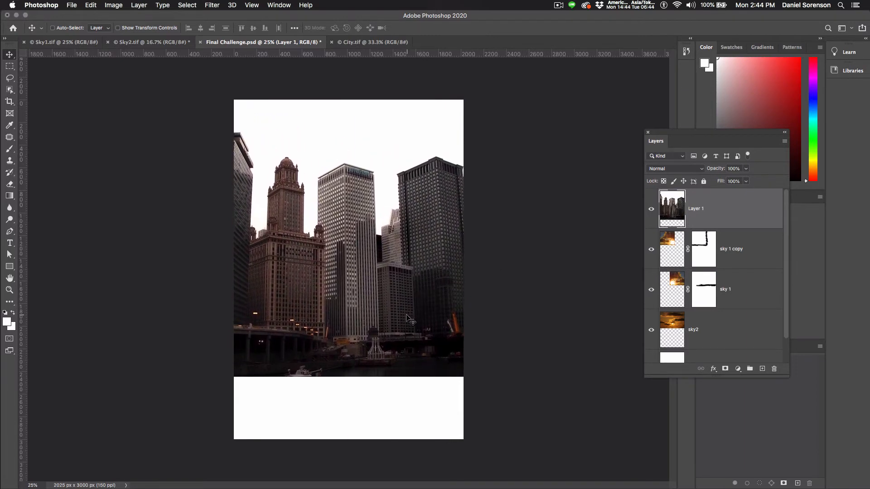
# Step: Scale the city layer to 70% in width and height, and shift it slightly right and down
pyautogui.press('super+t')
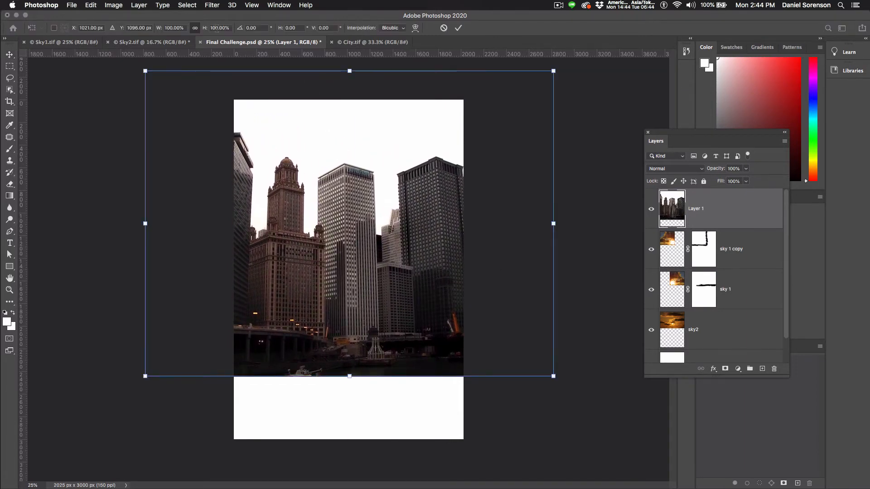
pyautogui.moveTo(231, 27); pyautogui.dragTo(208, 24)
pyautogui.write('70')
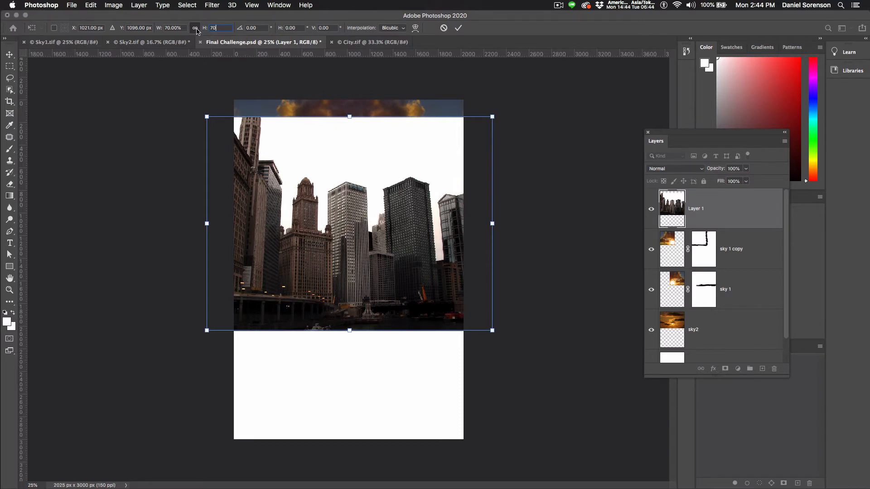
pyautogui.press('Return')
pyautogui.click(459, 28)
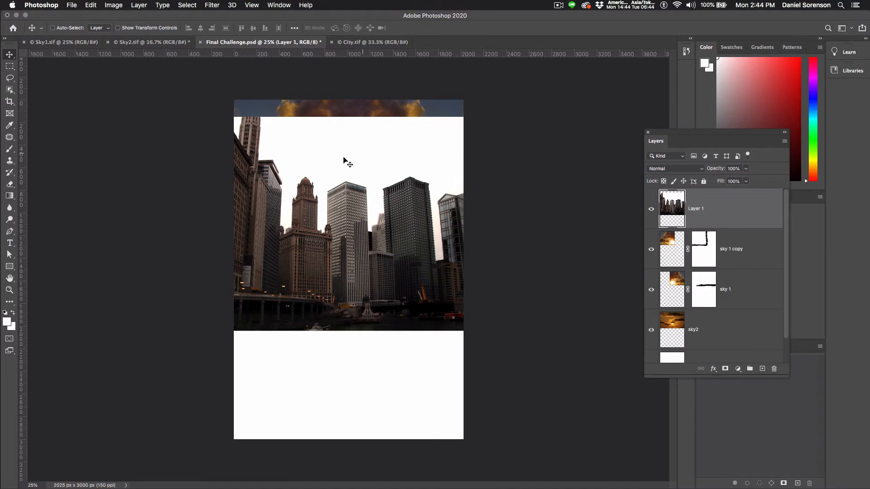
pyautogui.moveTo(363, 159)
pyautogui.mouseDown()
pyautogui.moveTo(447, 162)
pyautogui.moveTo(296, 162)
pyautogui.moveTo(385, 163)
pyautogui.moveTo(372, 162)
pyautogui.mouseUp()
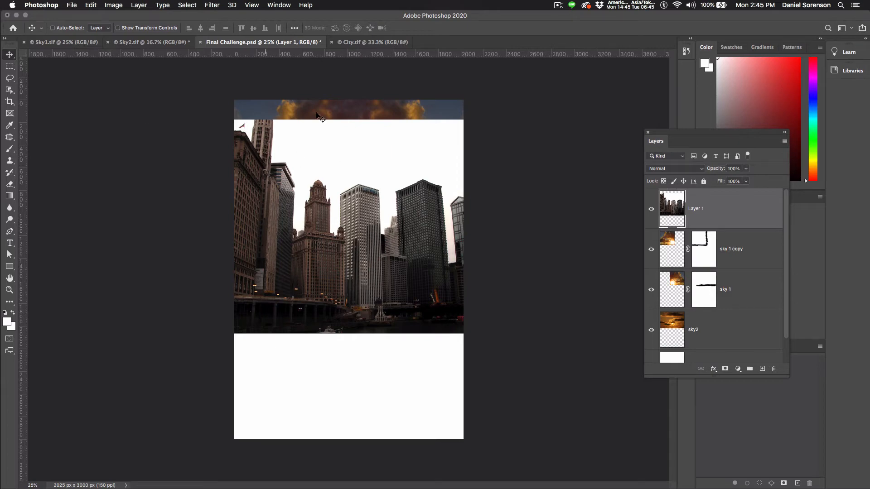
# Step: Select the white sky around the buildings with Color Range, sampling the white and raising the Fuzziness for cleaner building edges
pyautogui.click(190, 7)
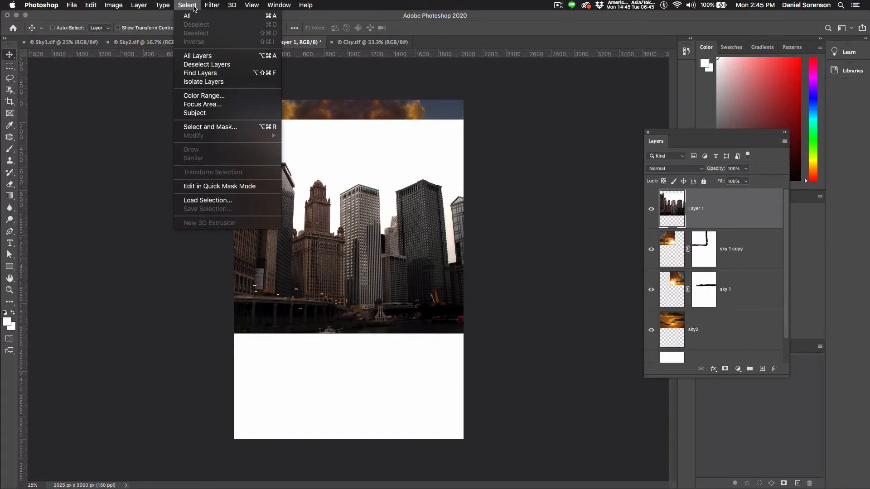
pyautogui.click(202, 96)
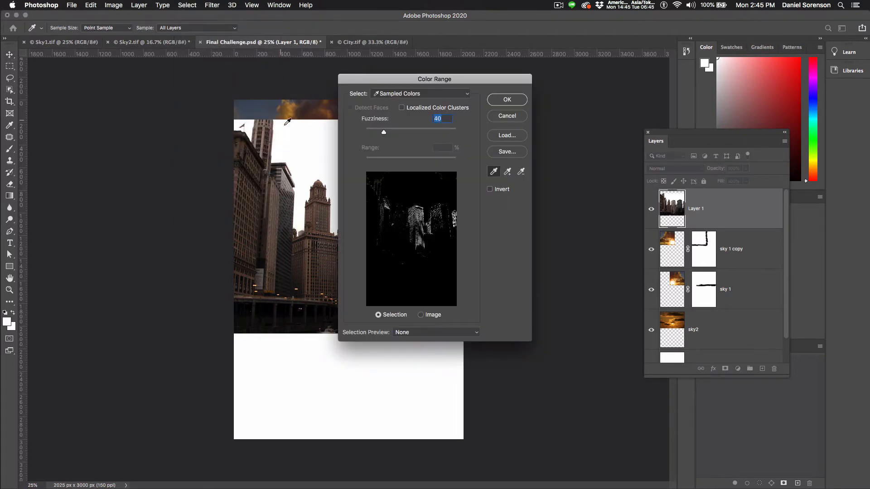
pyautogui.click(303, 149)
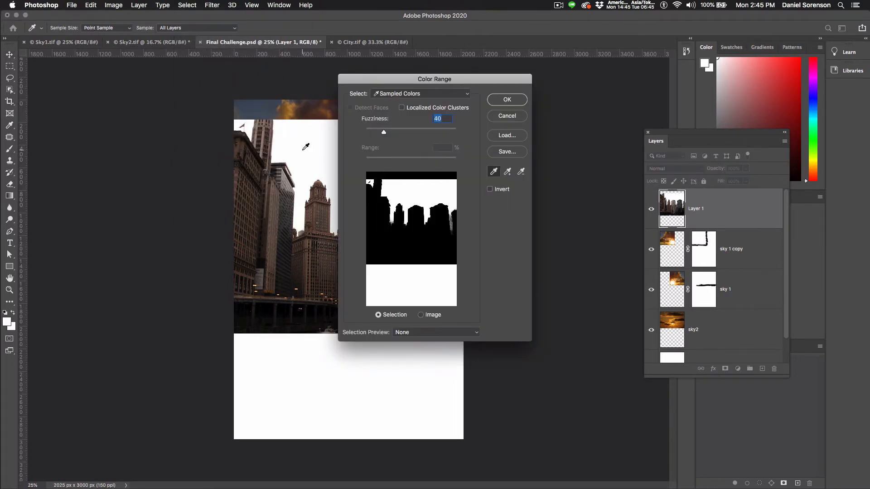
pyautogui.moveTo(392, 85); pyautogui.dragTo(501, 83)
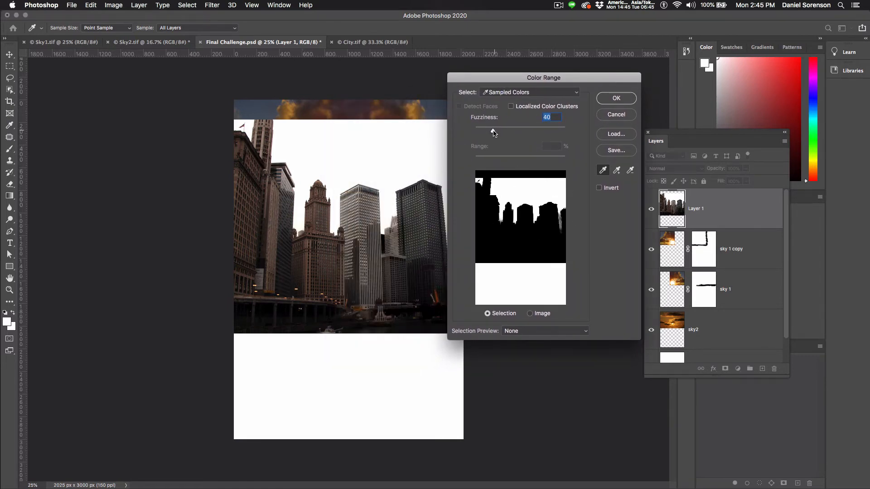
pyautogui.moveTo(493, 133); pyautogui.dragTo(524, 142)
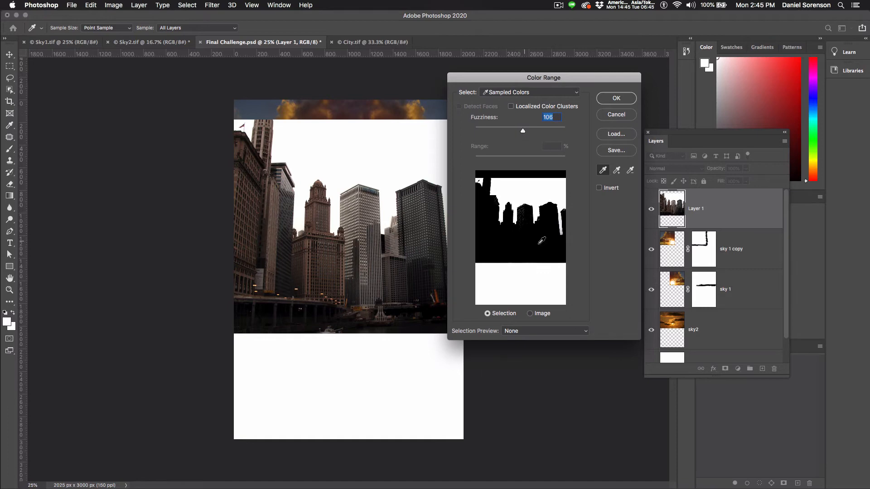
pyautogui.moveTo(524, 134); pyautogui.dragTo(520, 135)
pyautogui.moveTo(520, 132); pyautogui.dragTo(518, 132)
pyautogui.click(619, 99)
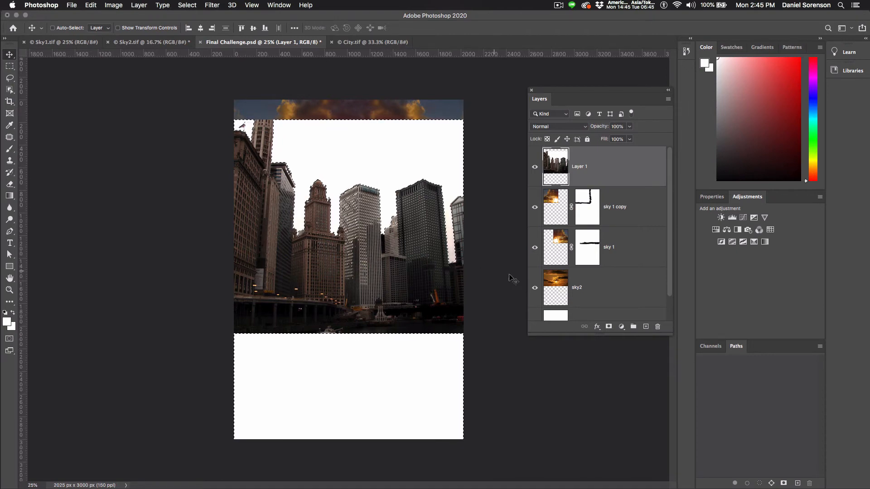
# Step: Add a layer mask hiding the city's selected white sky, and move the masked layer about 249 px left and 146 px up
pyautogui.click(608, 326)
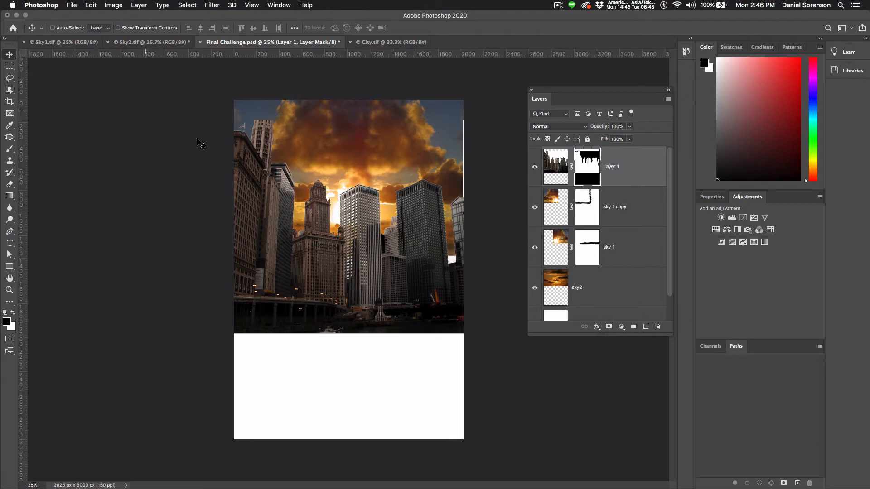
pyautogui.moveTo(381, 285); pyautogui.dragTo(353, 271)
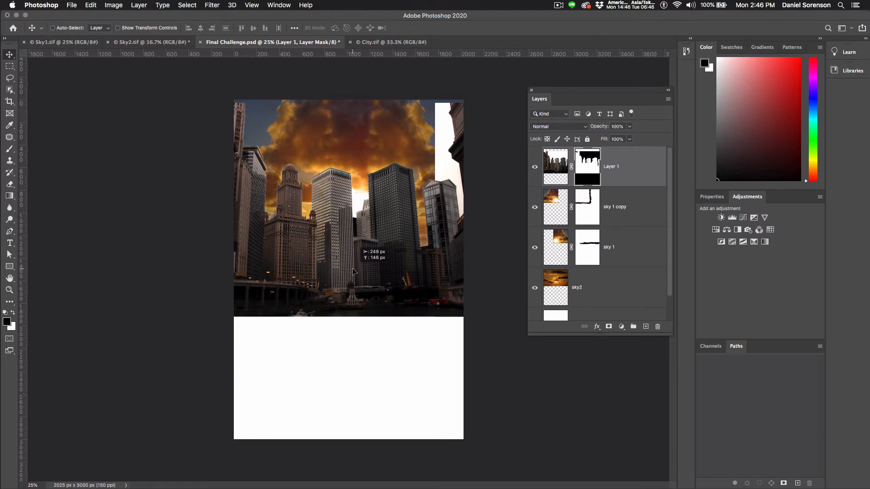
pyautogui.moveTo(353, 271); pyautogui.dragTo(354, 270)
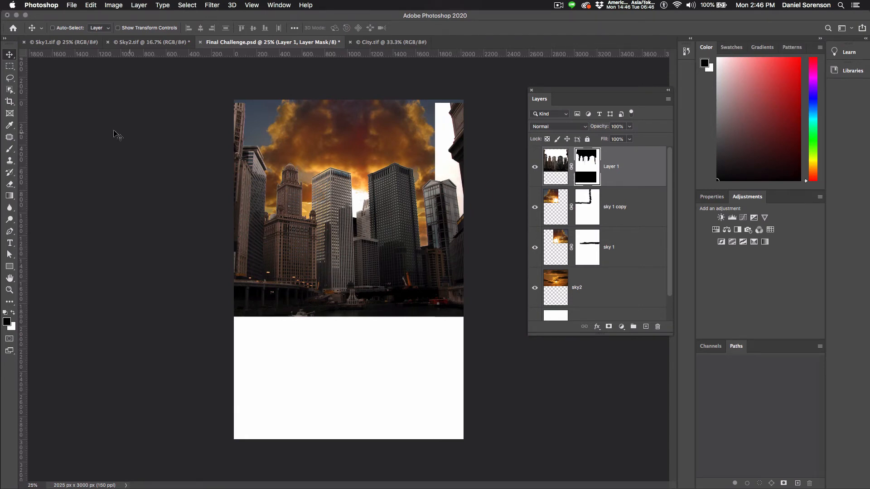
# Step: Select the leftover white sky beside the right-hand buildings with the Magic Wand, fill it black on the city mask, and deselect
pyautogui.click(14, 93)
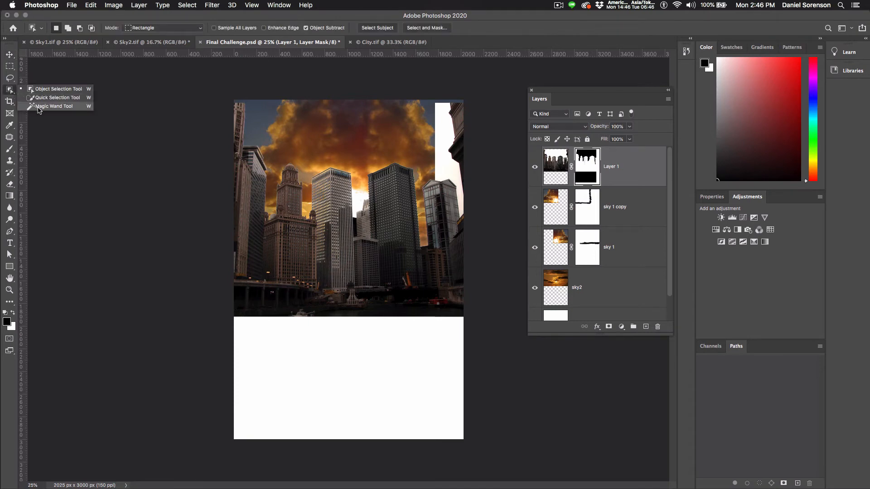
pyautogui.click(54, 106)
pyautogui.click(447, 172)
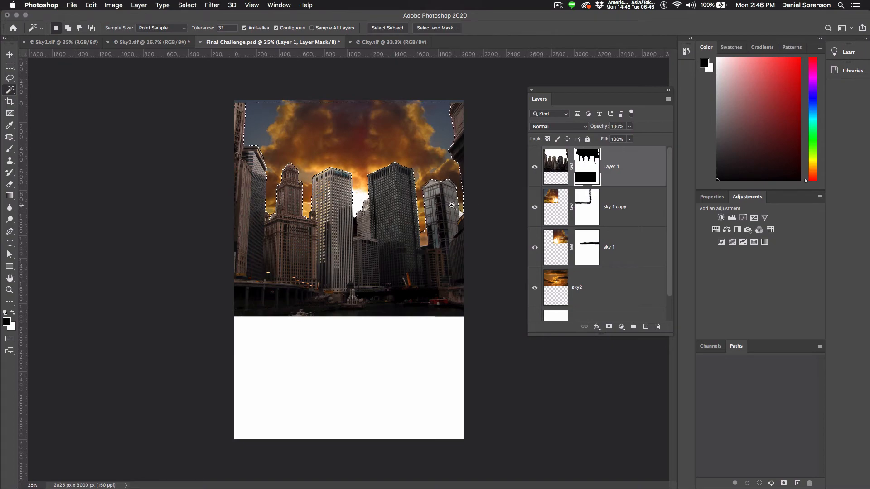
pyautogui.scroll(10, 456, 210)
pyautogui.click(483, 239)
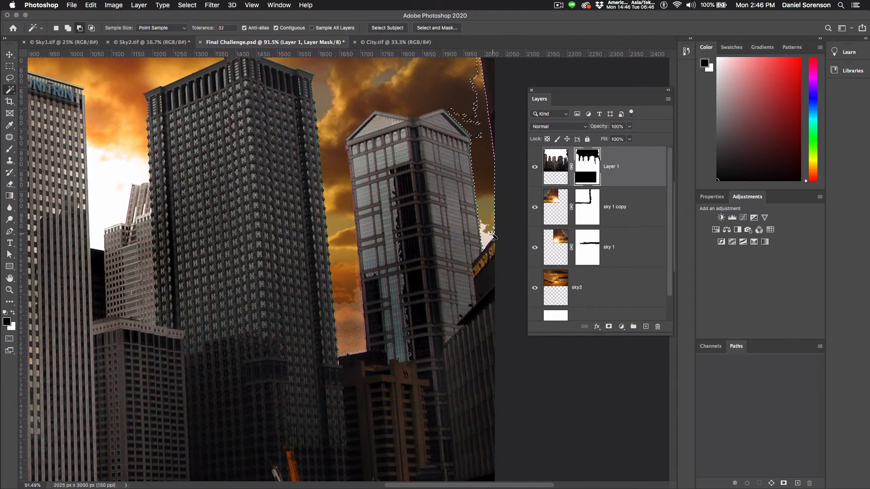
pyautogui.hotkey('alt', 'BackSpace')
pyautogui.press('super+d')
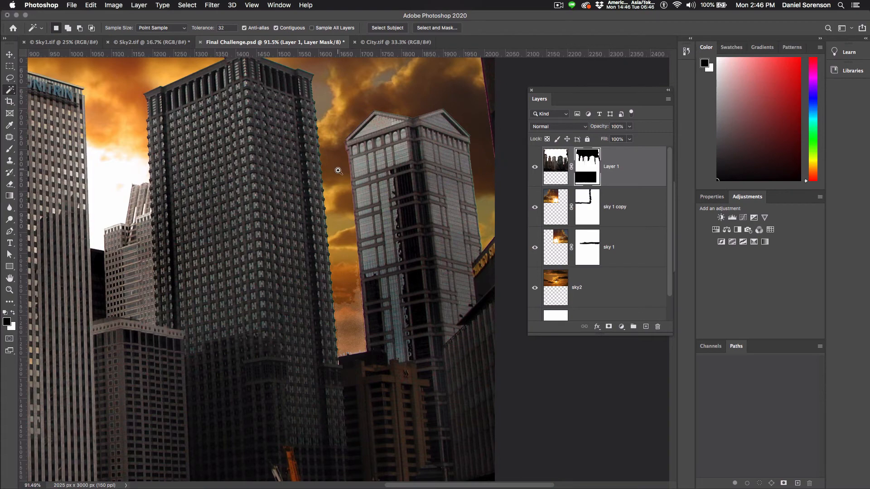
# Step: Refine the city layer mask in Select and Mask with Feather 4.7 px, Contrast 26% and Shift Edge -43%, and apply it
pyautogui.moveTo(338, 170)
pyautogui.mouseDown()
pyautogui.moveTo(402, 181)
pyautogui.moveTo(352, 175)
pyautogui.mouseUp()
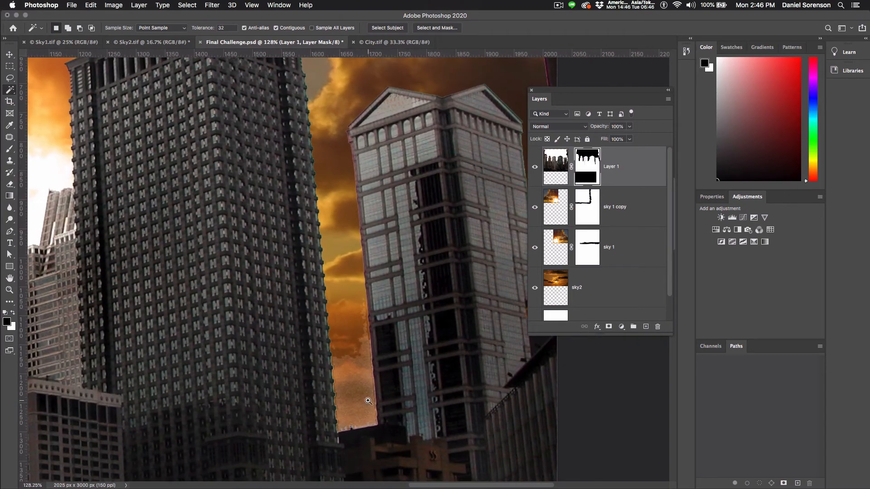
pyautogui.moveTo(132, 289); pyautogui.dragTo(355, 286)
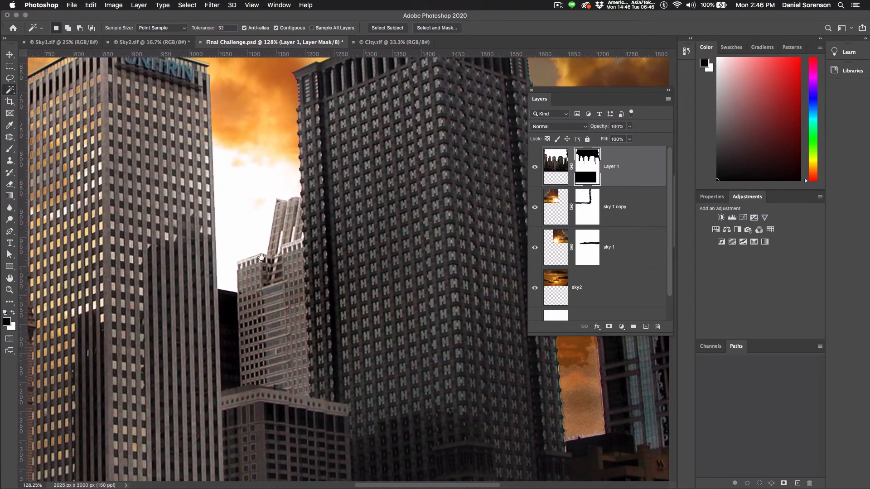
pyautogui.moveTo(138, 230); pyautogui.dragTo(442, 241)
pyautogui.moveTo(348, 240); pyautogui.dragTo(237, 236)
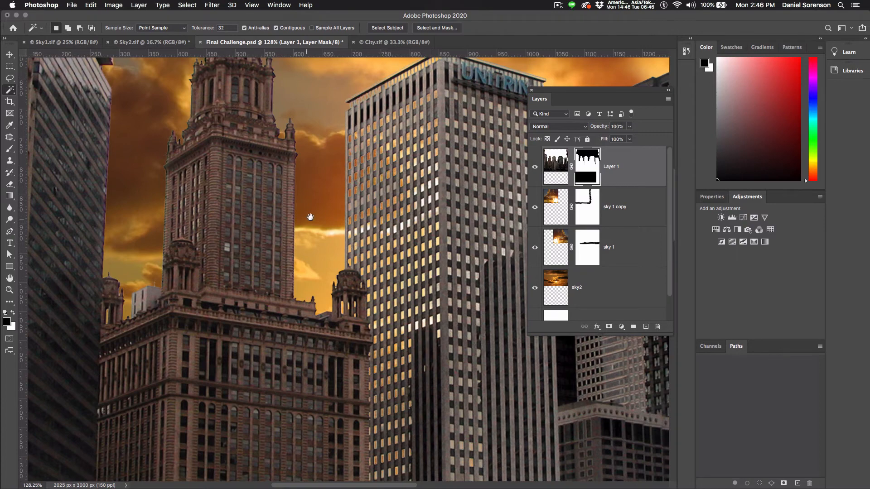
pyautogui.moveTo(235, 238); pyautogui.dragTo(422, 324)
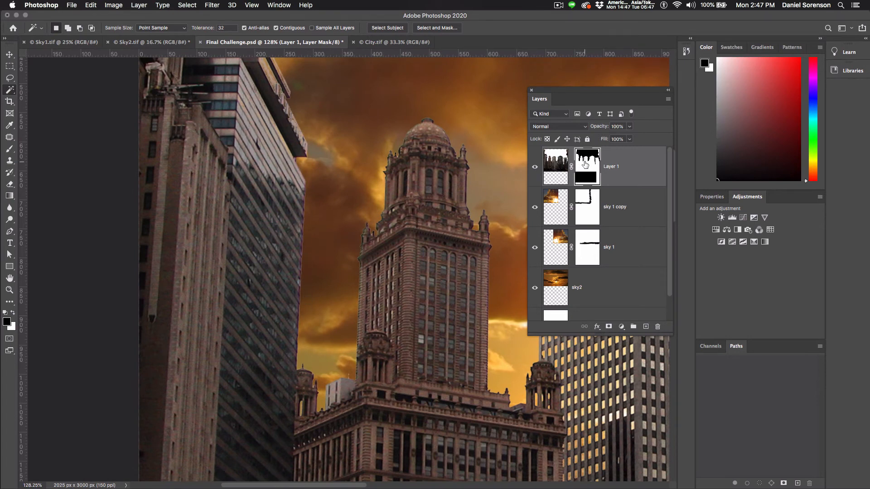
pyautogui.doubleClick(584, 165)
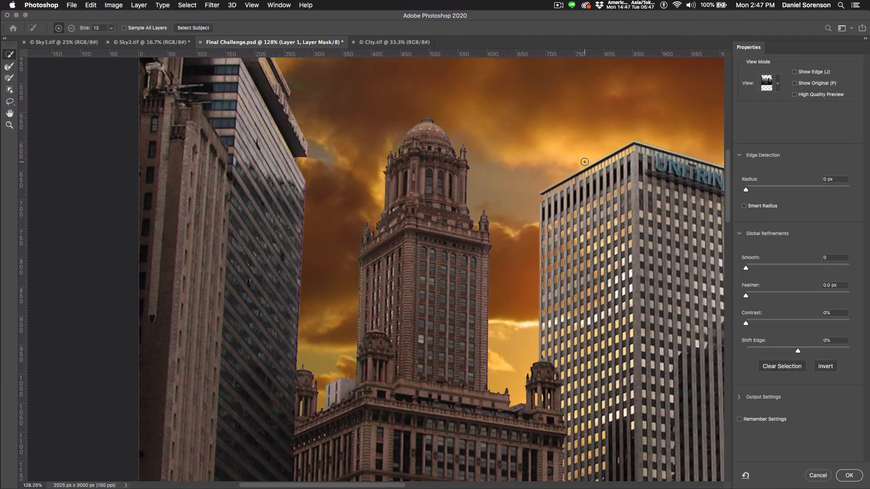
pyautogui.moveTo(551, 17)
pyautogui.mouseDown()
pyautogui.moveTo(508, 17)
pyautogui.moveTo(552, 24)
pyautogui.mouseUp()
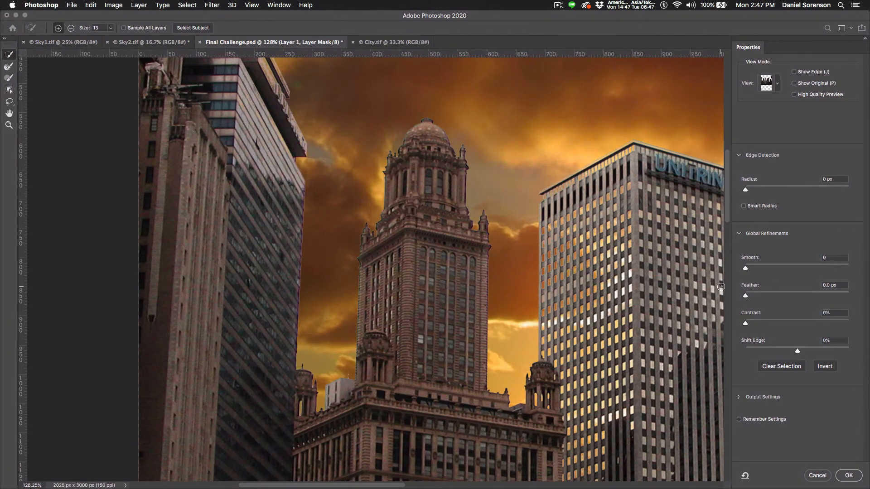
pyautogui.moveTo(745, 297); pyautogui.dragTo(766, 300)
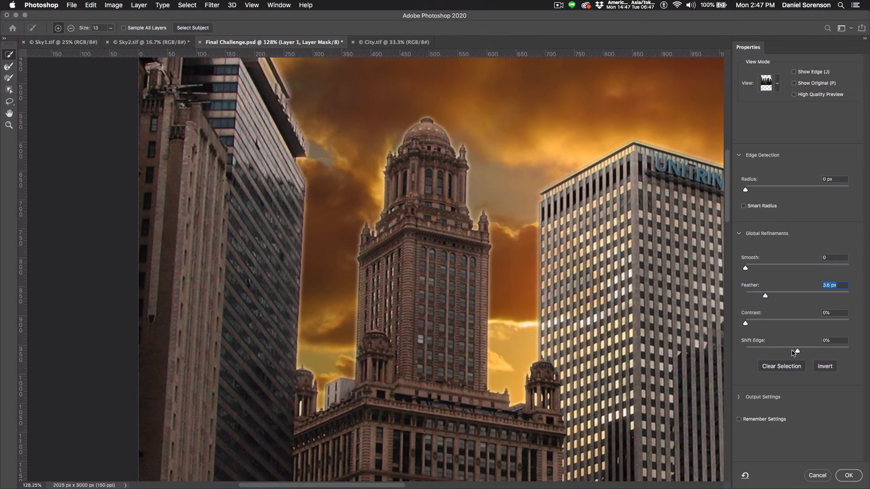
pyautogui.moveTo(796, 351); pyautogui.dragTo(785, 352)
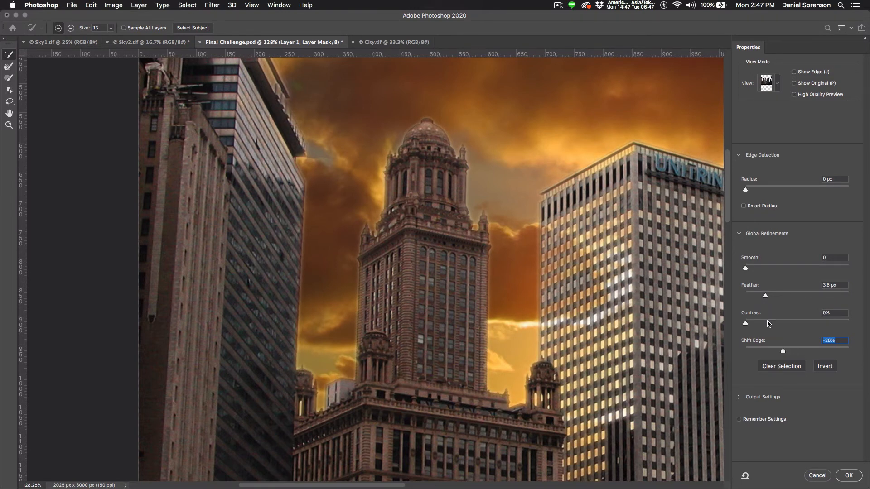
pyautogui.moveTo(750, 325); pyautogui.dragTo(751, 324)
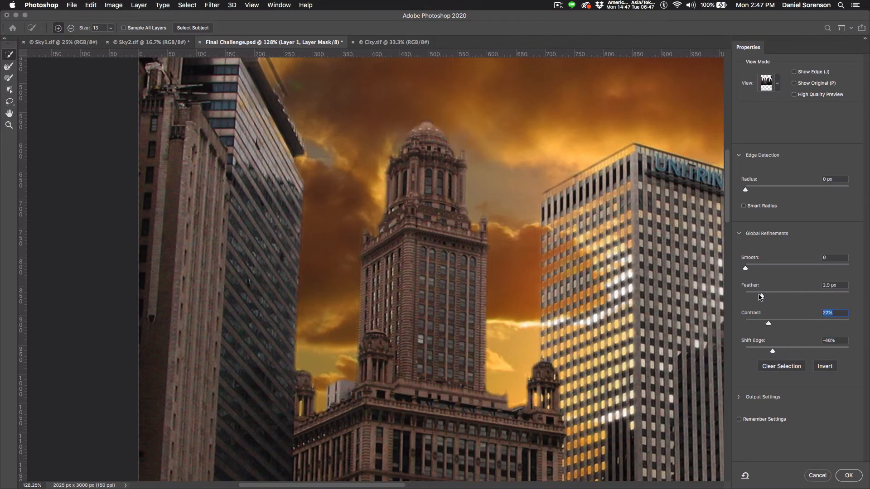
pyautogui.moveTo(760, 297); pyautogui.dragTo(765, 298)
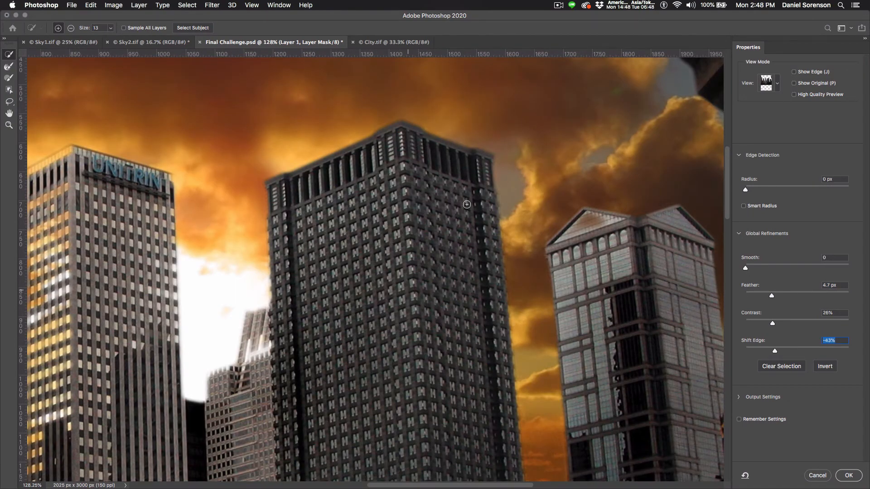
pyautogui.press('super+0')
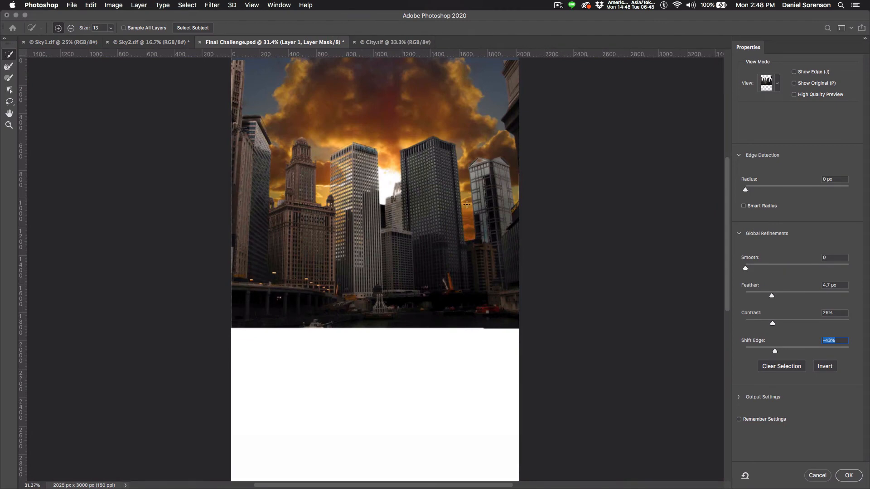
pyautogui.click(849, 476)
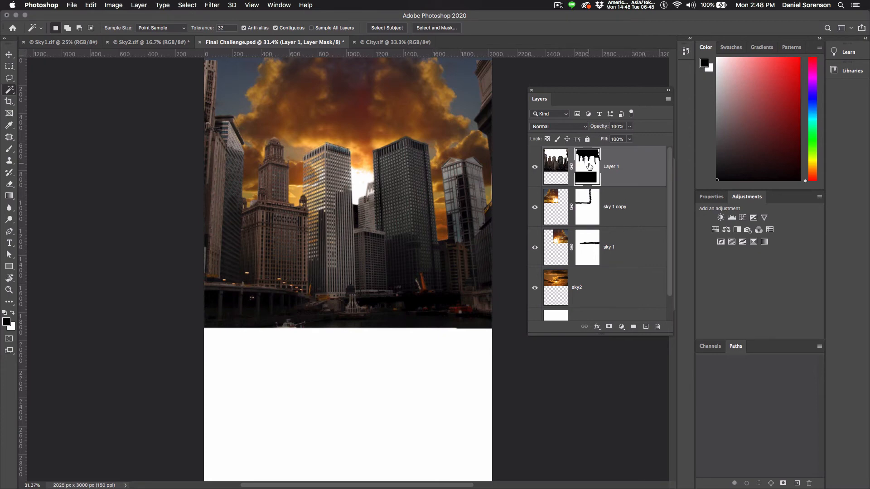
# Step: Display the city mask by itself, fill a full-width rectangular selection across its upper strip with black, and deselect
pyautogui.keyDown('alt'); pyautogui.click(589, 165); pyautogui.keyUp('alt')
pyautogui.press('super+minus')
pyautogui.press('super+minus')
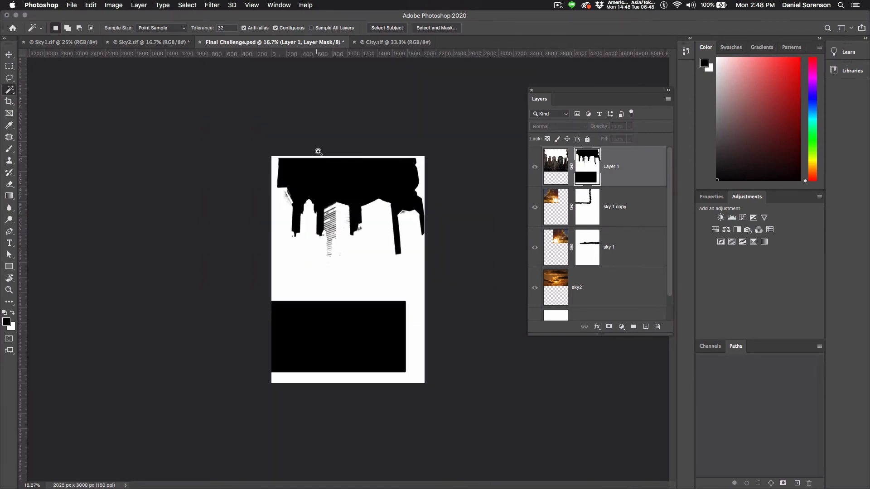
pyautogui.moveTo(317, 152); pyautogui.dragTo(357, 174)
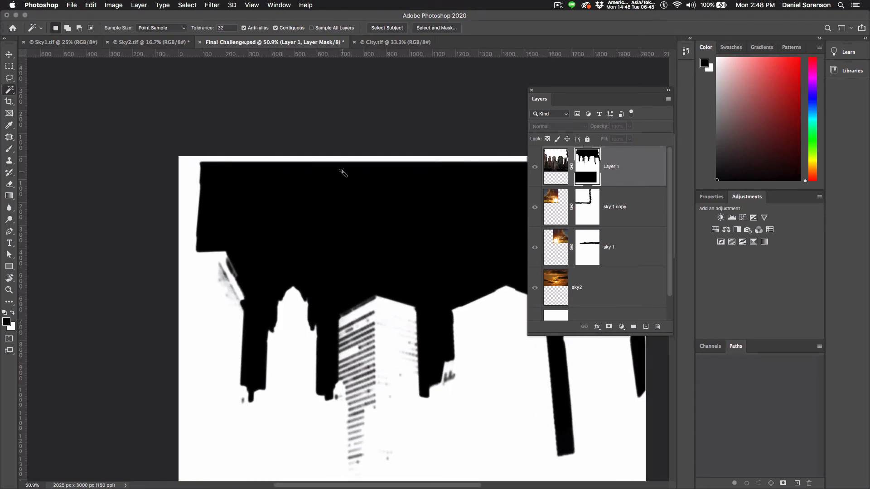
pyautogui.scroll(-3, 343, 172)
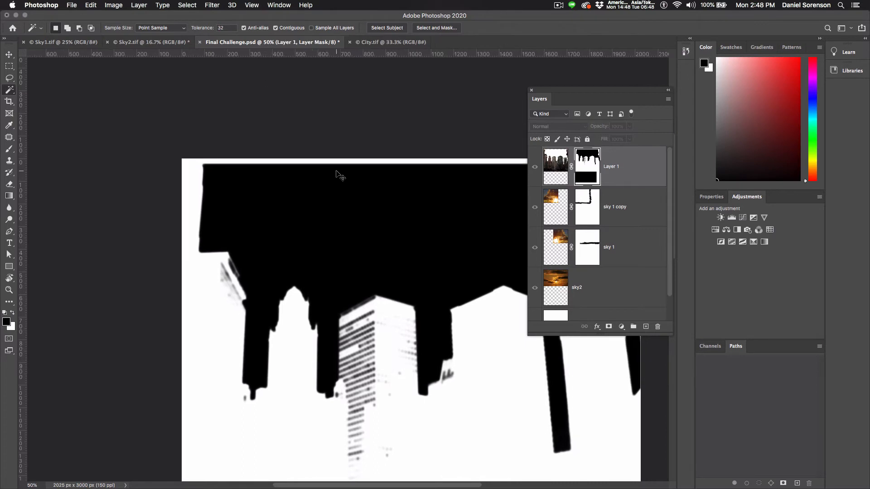
pyautogui.scroll(-2, 339, 175)
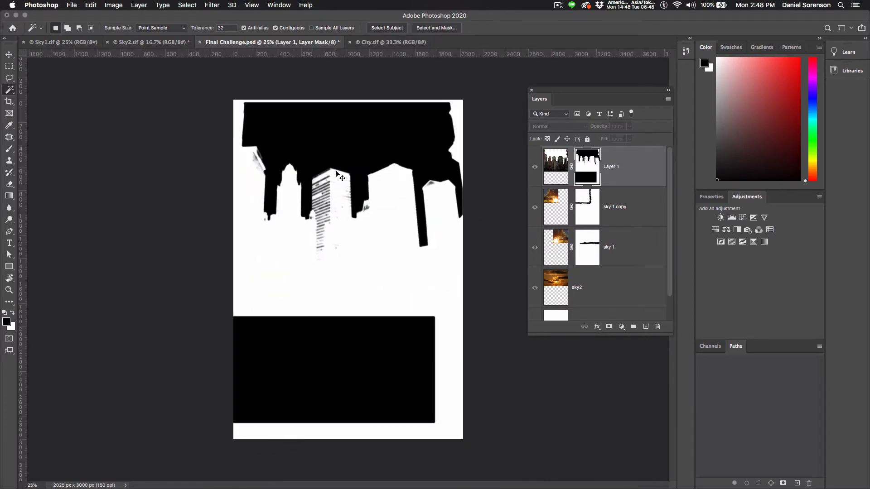
pyautogui.click(9, 66)
pyautogui.moveTo(233, 99); pyautogui.dragTo(462, 148)
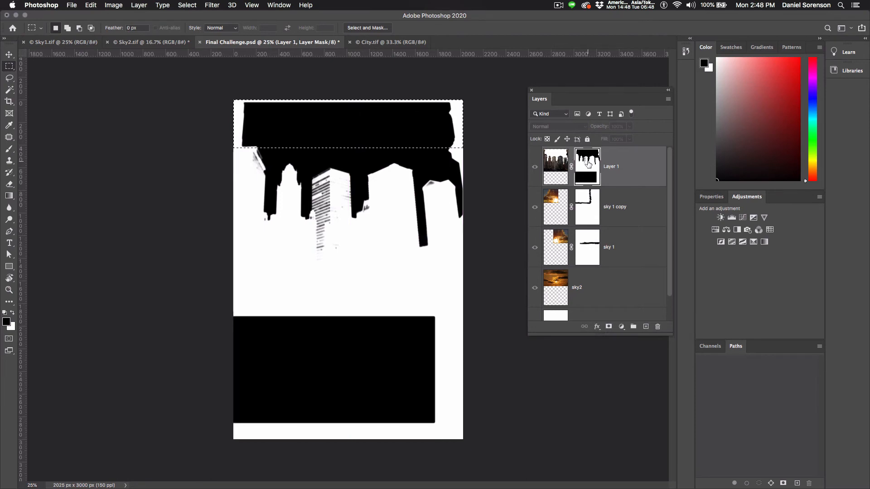
pyautogui.hotkey('alt', 'BackSpace')
pyautogui.press('super+d')
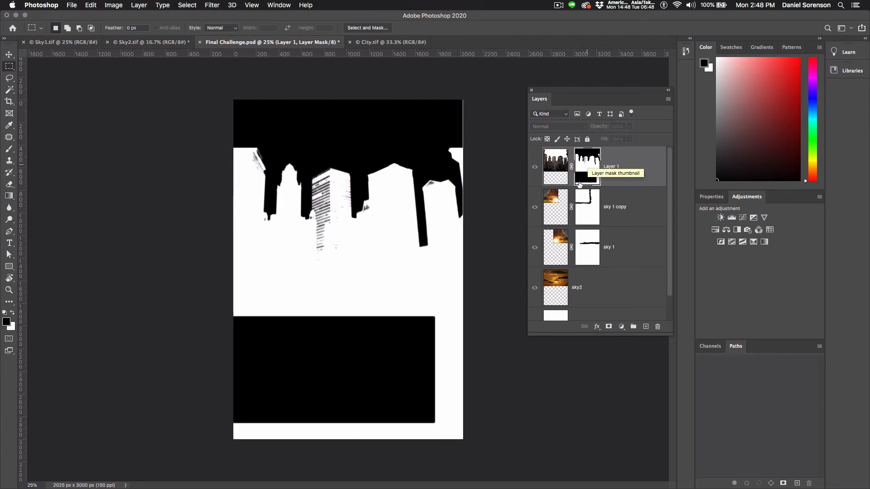
# Step: Fill the whole mask area below the city with black using a rectangular selection, deselect, and return to the composite view
pyautogui.moveTo(231, 316); pyautogui.dragTo(480, 460)
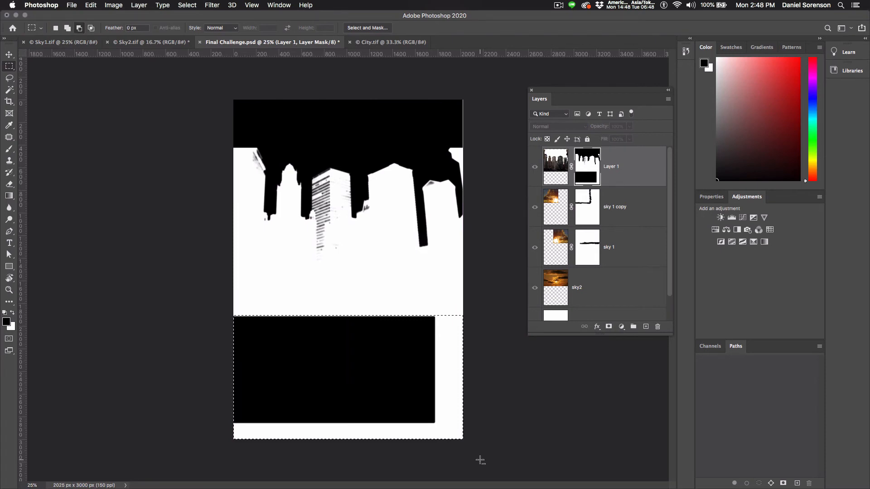
pyautogui.press('super+d')
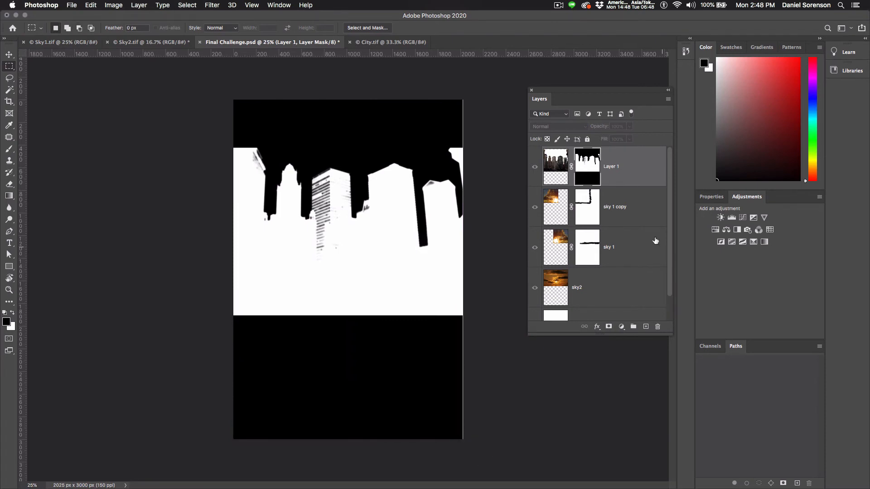
pyautogui.keyDown('alt'); pyautogui.click(589, 170); pyautogui.keyUp('alt')
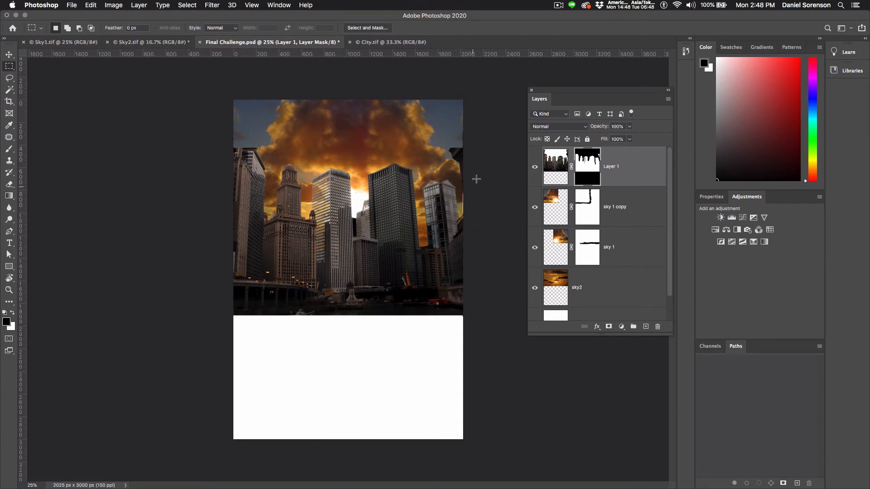
# Step: Lasso the leftover building fragment at the poster's upper right edge, fill it black on the city mask, and deselect
pyautogui.scroll(3, 452, 157)
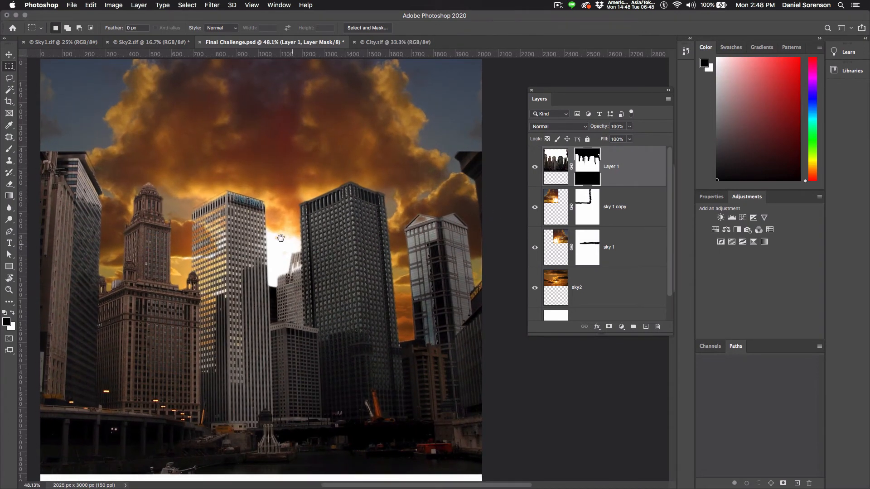
pyautogui.moveTo(264, 234); pyautogui.dragTo(388, 230)
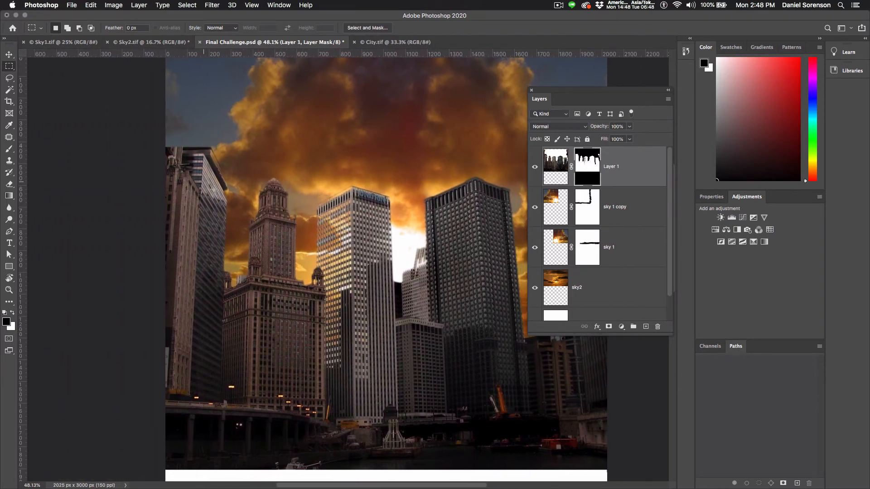
pyautogui.hscroll(5, 365, 222)
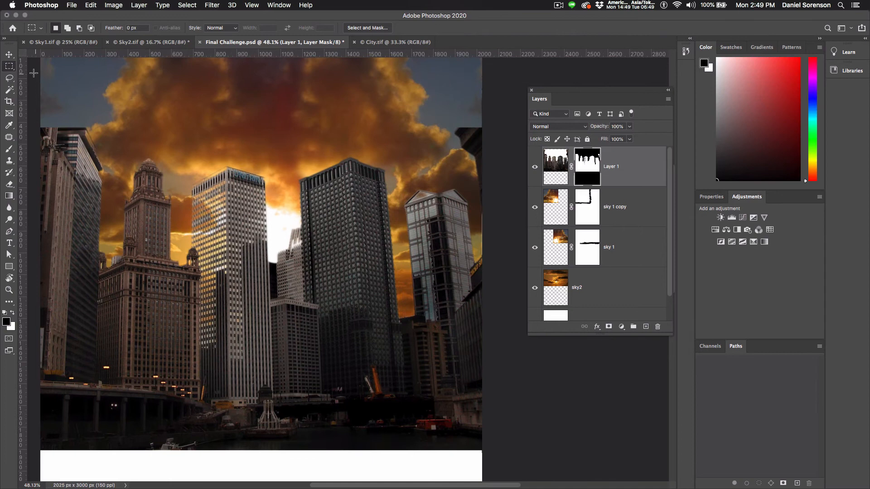
pyautogui.click(9, 78)
pyautogui.moveTo(493, 116)
pyautogui.mouseDown()
pyautogui.moveTo(437, 133)
pyautogui.moveTo(475, 188)
pyautogui.moveTo(477, 210)
pyautogui.mouseUp()
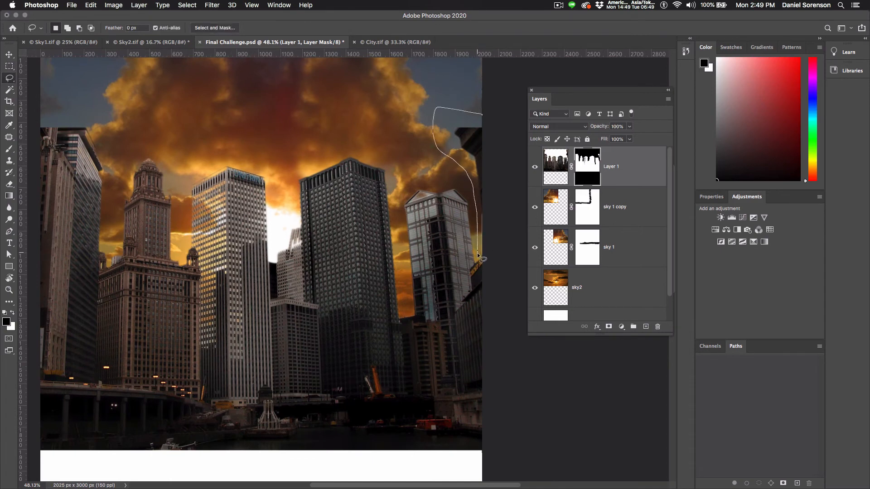
pyautogui.moveTo(479, 257)
pyautogui.mouseDown()
pyautogui.moveTo(514, 237)
pyautogui.moveTo(521, 139)
pyautogui.moveTo(498, 115)
pyautogui.mouseUp()
pyautogui.hotkey('alt', 'BackSpace')
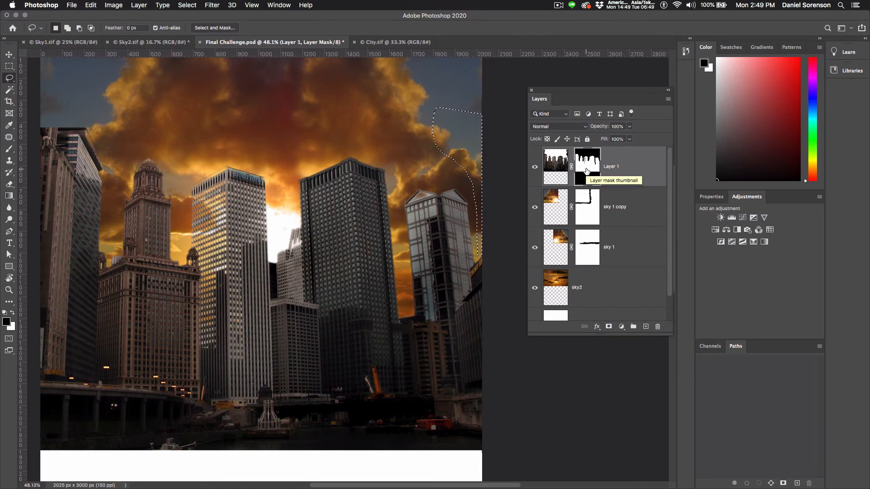
pyautogui.press('super+d')
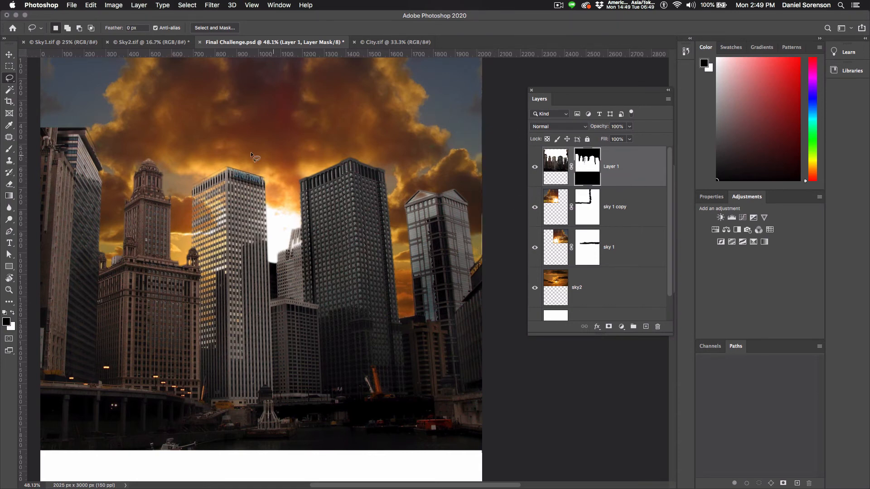
# Step: Temporarily disable the city mask and trace the upper part of the tower at the poster's left edge with a closed Pen path
pyautogui.moveTo(473, 225); pyautogui.dragTo(468, 258)
pyautogui.moveTo(182, 187); pyautogui.dragTo(312, 229)
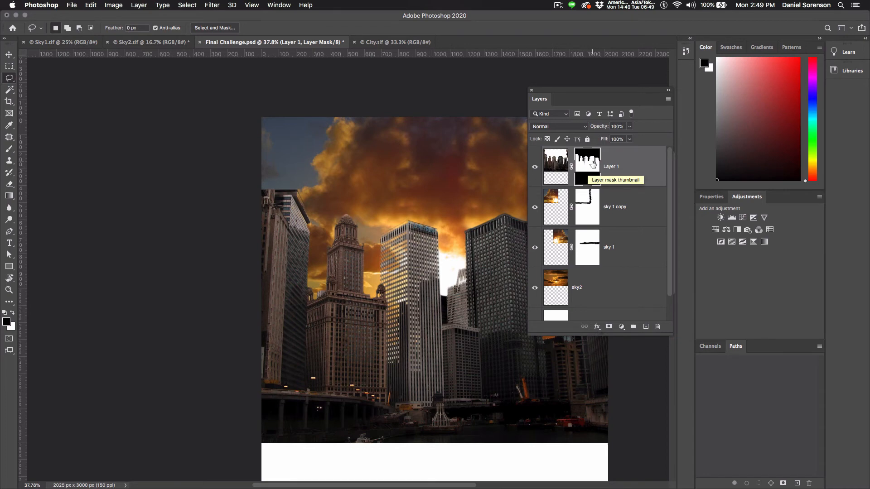
pyautogui.keyDown('shift'); pyautogui.click(587, 168); pyautogui.keyUp('shift')
pyautogui.scroll(5, 257, 223)
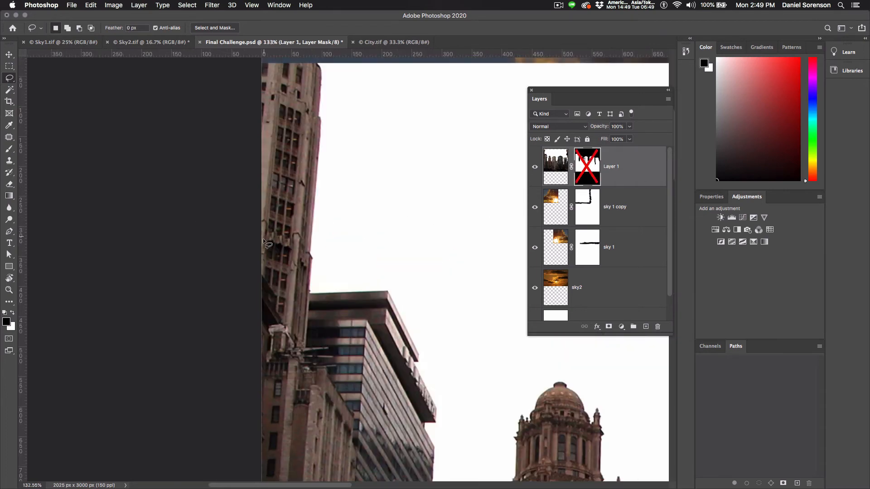
pyautogui.press('p')
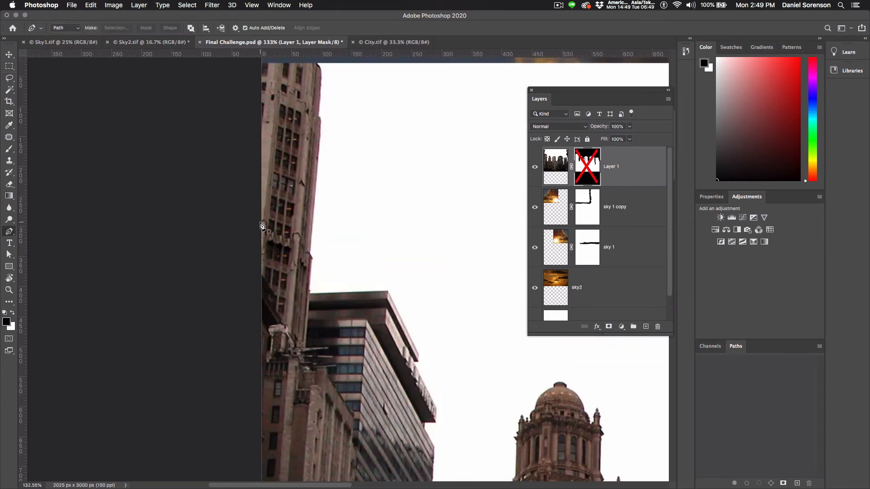
pyautogui.moveTo(260, 222); pyautogui.dragTo(266, 221)
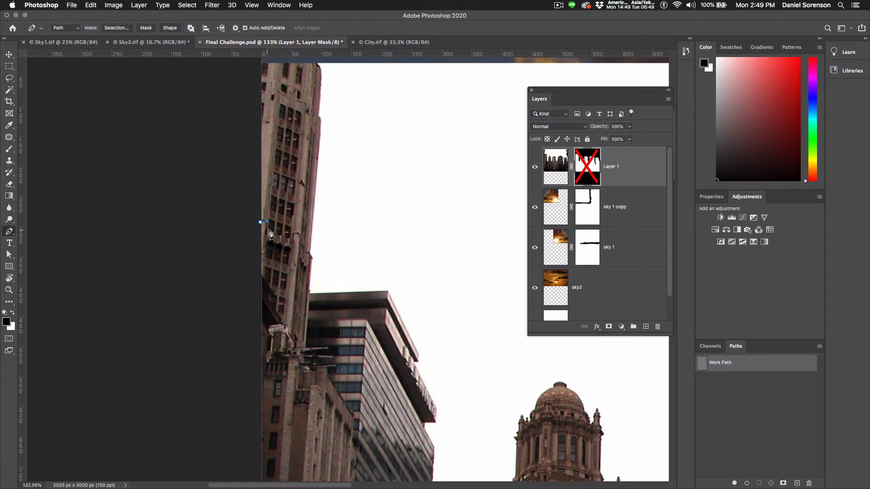
pyautogui.click(269, 231)
pyautogui.click(293, 238)
pyautogui.click(300, 241)
pyautogui.click(303, 245)
pyautogui.click(311, 258)
pyautogui.click(310, 293)
pyautogui.click(251, 286)
pyautogui.click(260, 222)
# Step: Re-enable the city mask, extend the path's lower corner onto the visible tower, and fill the path's area white on the mask as a selection
pyautogui.keyDown('shift'); pyautogui.click(590, 166); pyautogui.keyUp('shift')
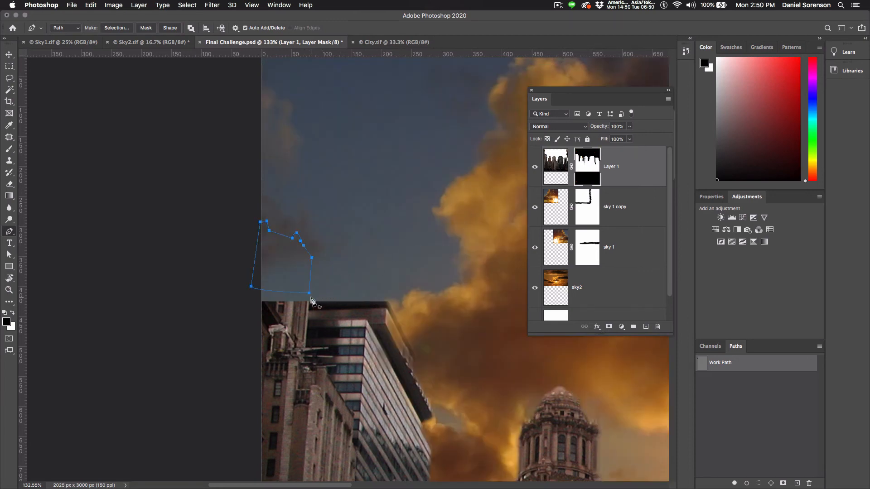
pyautogui.moveTo(310, 295); pyautogui.dragTo(307, 308)
pyautogui.keyDown('super'); pyautogui.click(701, 364); pyautogui.keyUp('super')
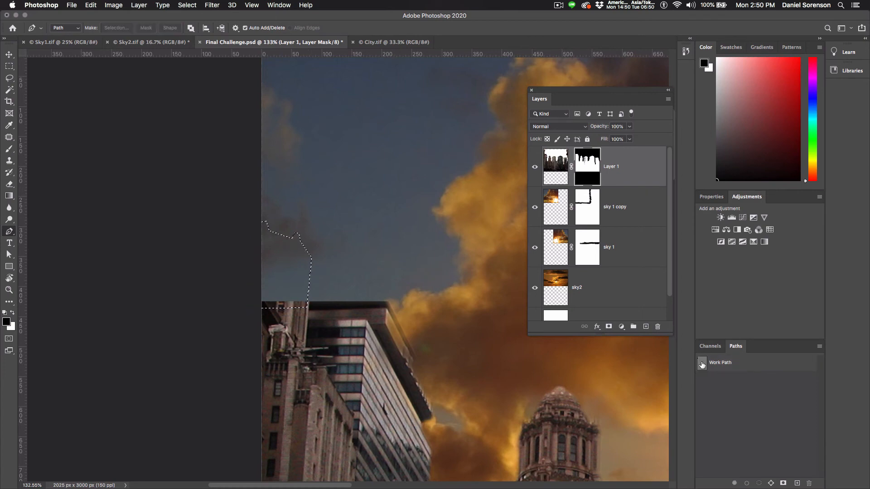
pyautogui.press('x')
pyautogui.hotkey('alt', 'BackSpace')
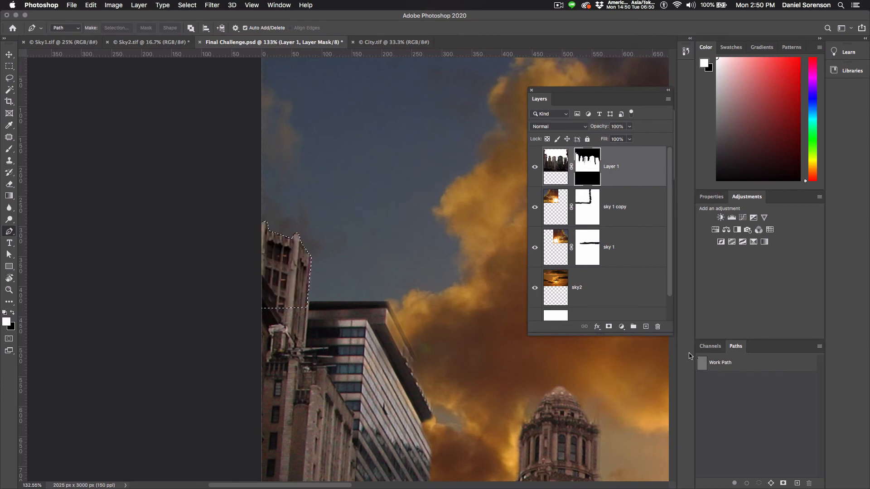
pyautogui.press('super+d')
pyautogui.press('super+minus')
pyautogui.press('super+minus')
pyautogui.press('super+minus')
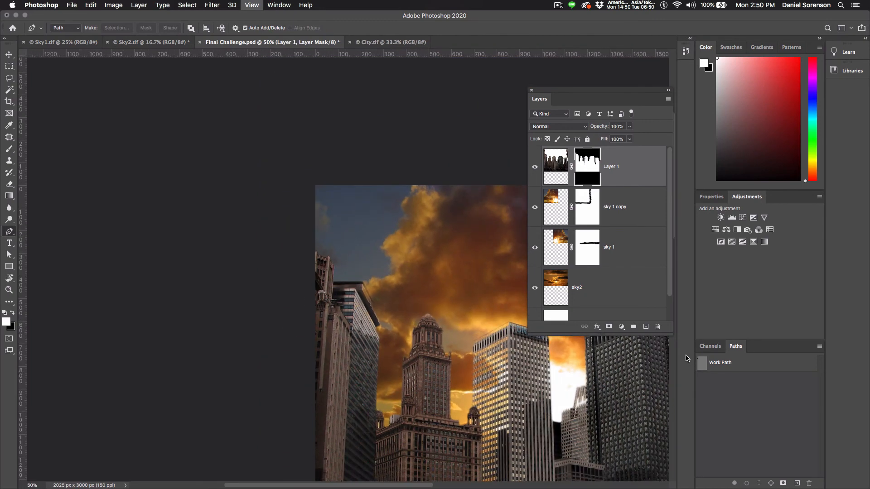
# Step: Select the city layer's image rather than its mask and convert it for smart filters
pyautogui.moveTo(465, 357); pyautogui.dragTo(254, 241)
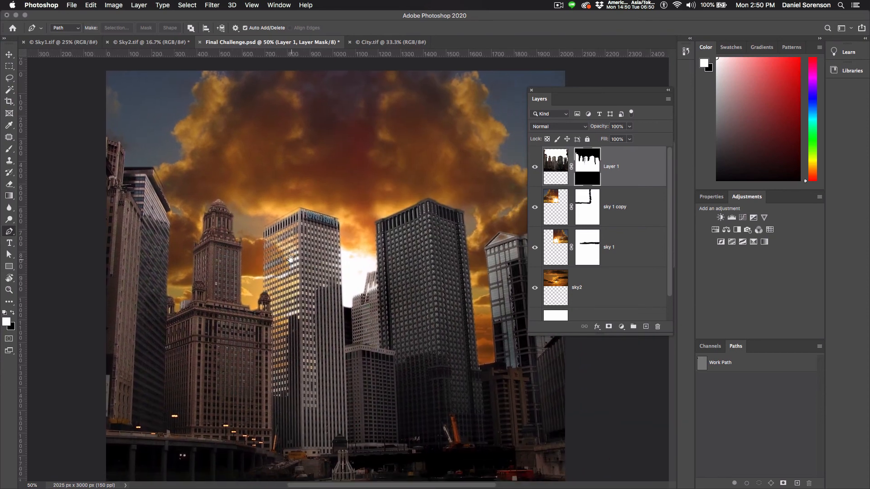
pyautogui.click(557, 166)
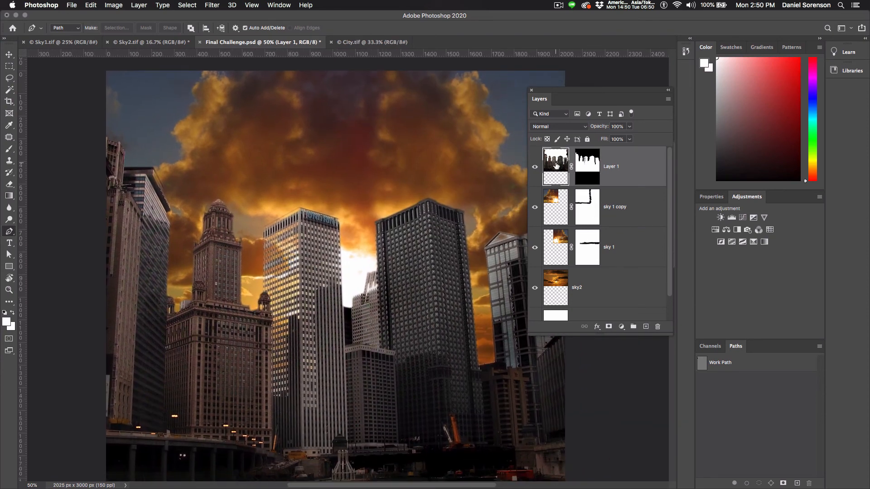
pyautogui.press('F2')
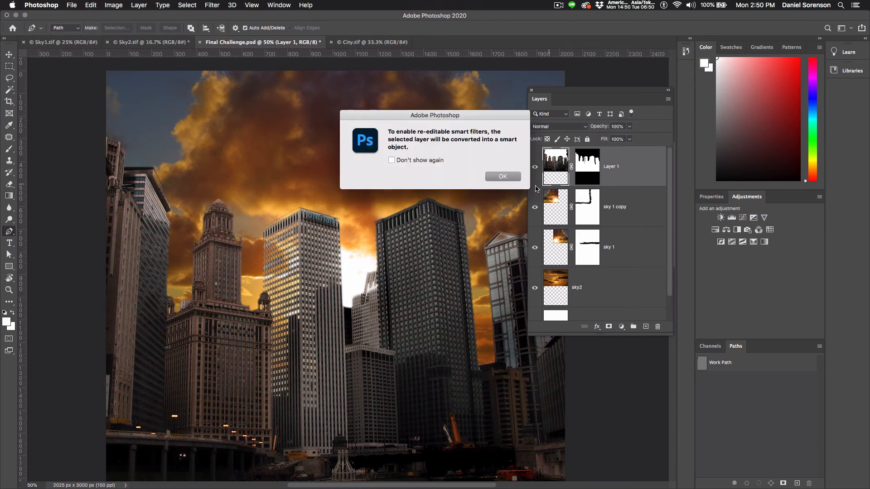
pyautogui.click(504, 175)
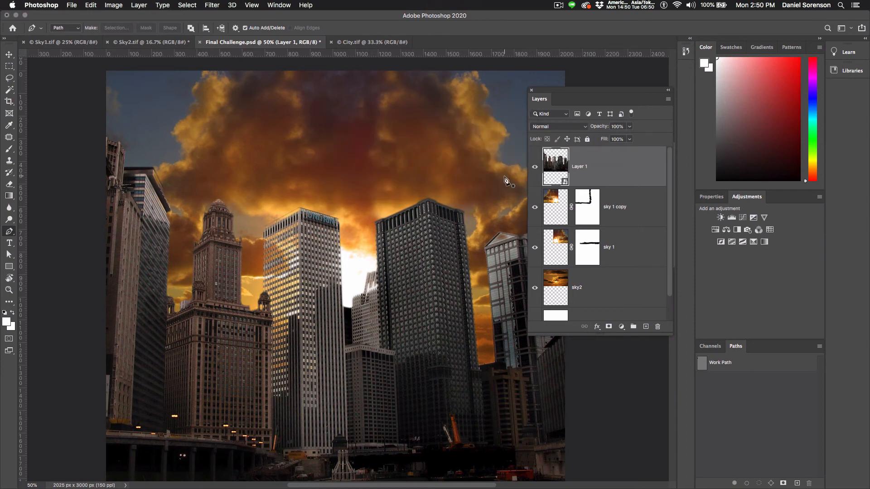
# Step: Apply a slight Gaussian Blur to the city smart object as an editable smart filter
pyautogui.click(218, 6)
pyautogui.moveTo(240, 115)
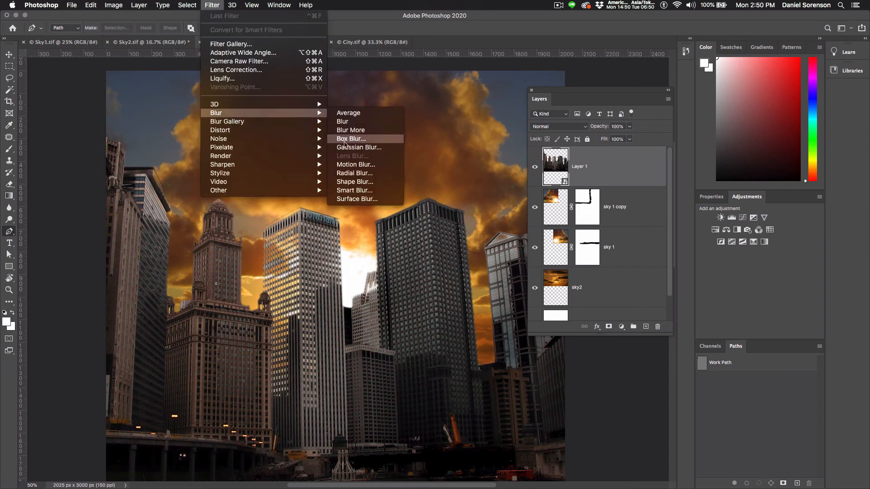
pyautogui.click(345, 147)
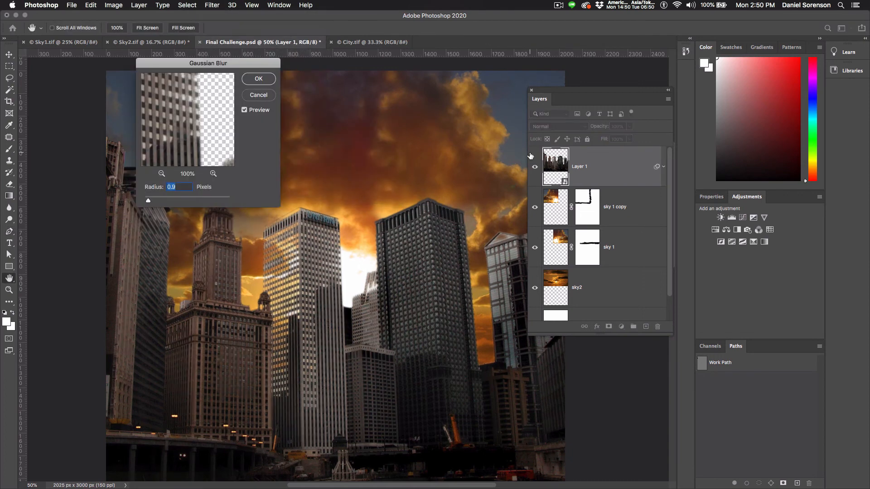
pyautogui.moveTo(151, 205)
pyautogui.mouseDown()
pyautogui.moveTo(162, 202)
pyautogui.moveTo(153, 202)
pyautogui.mouseUp()
pyautogui.click(265, 82)
pyautogui.press('p')
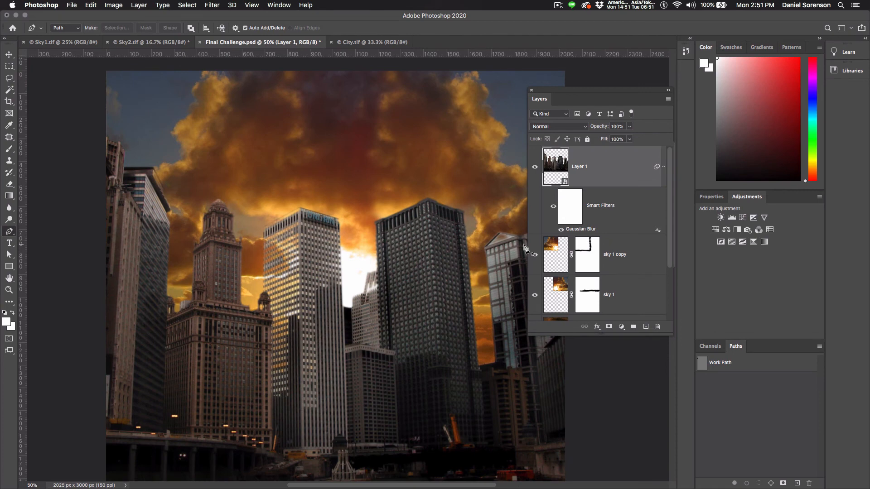
# Step: Add a Solid Color fill layer directly above the Background, using the near-black sampled from the city image's lower edge
pyautogui.press('super+0')
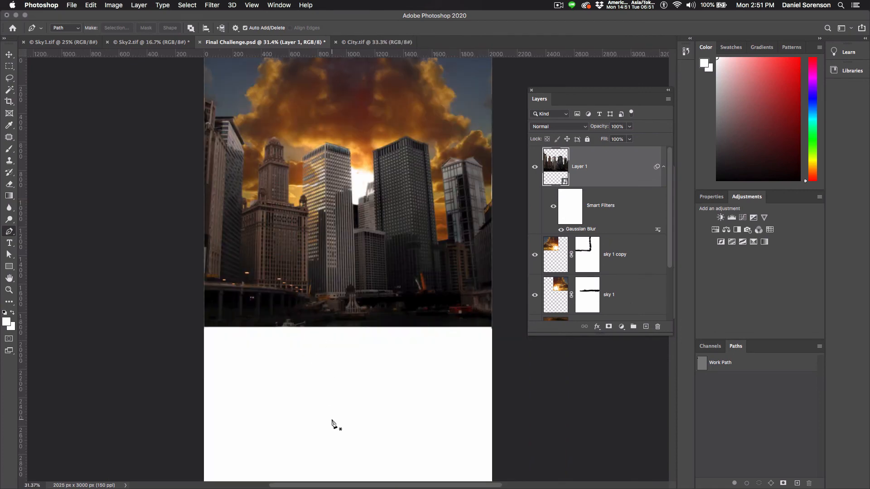
pyautogui.press('super+minus')
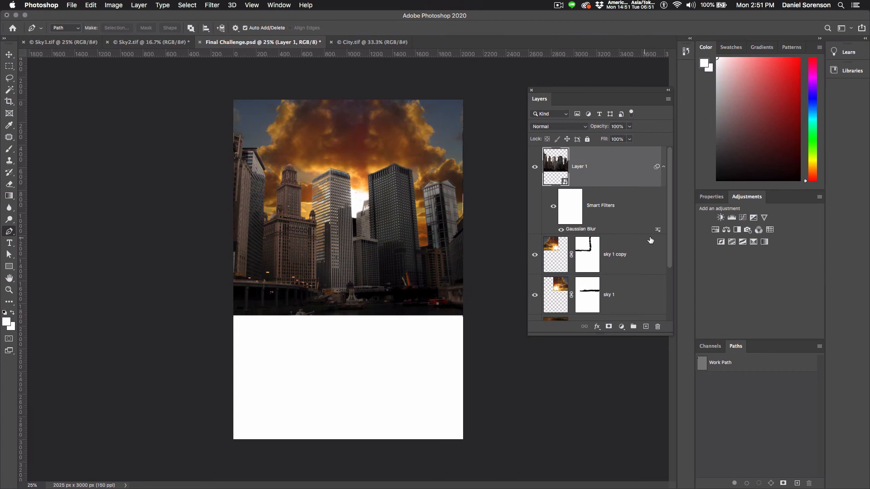
pyautogui.moveTo(669, 250); pyautogui.dragTo(669, 303)
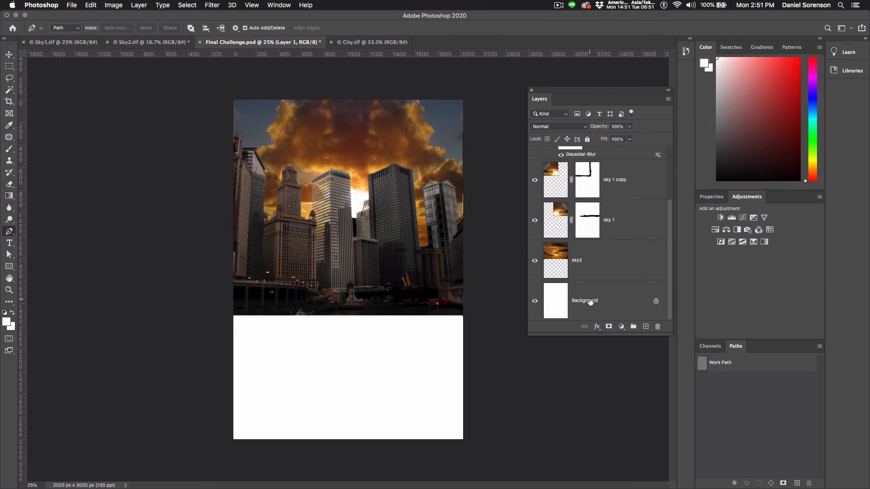
pyautogui.click(590, 302)
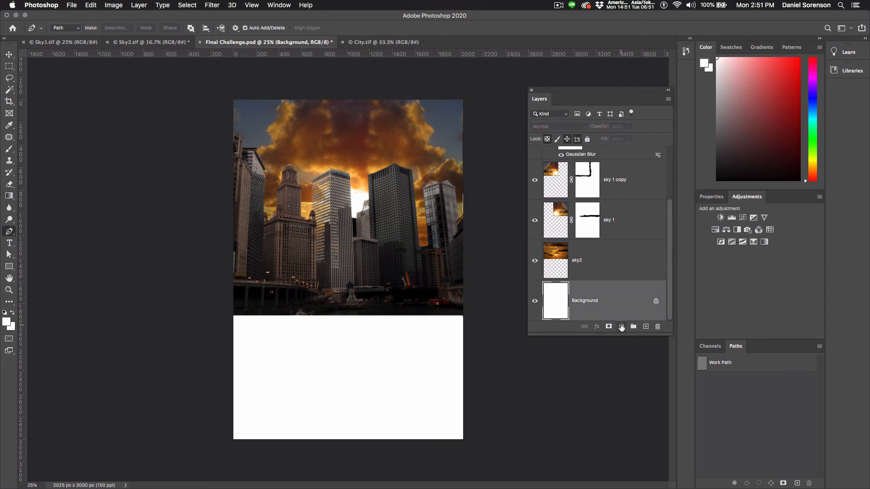
pyautogui.click(621, 327)
pyautogui.click(630, 335)
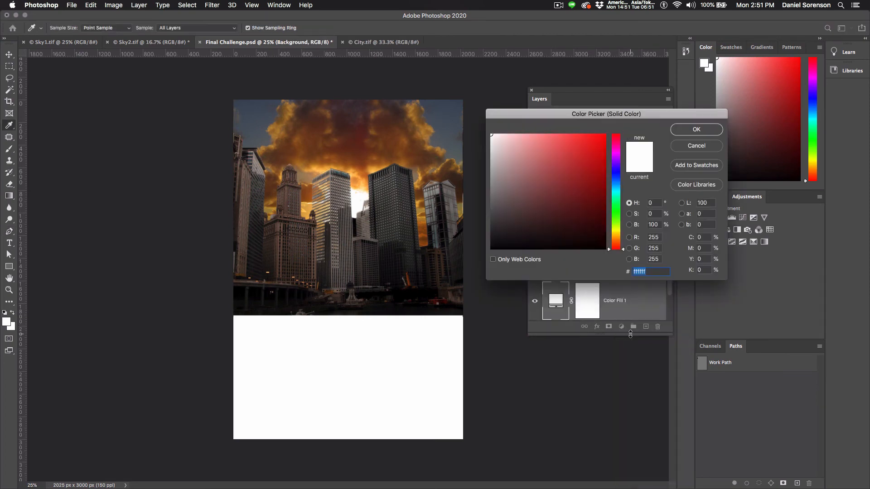
pyautogui.click(321, 307)
pyautogui.click(697, 132)
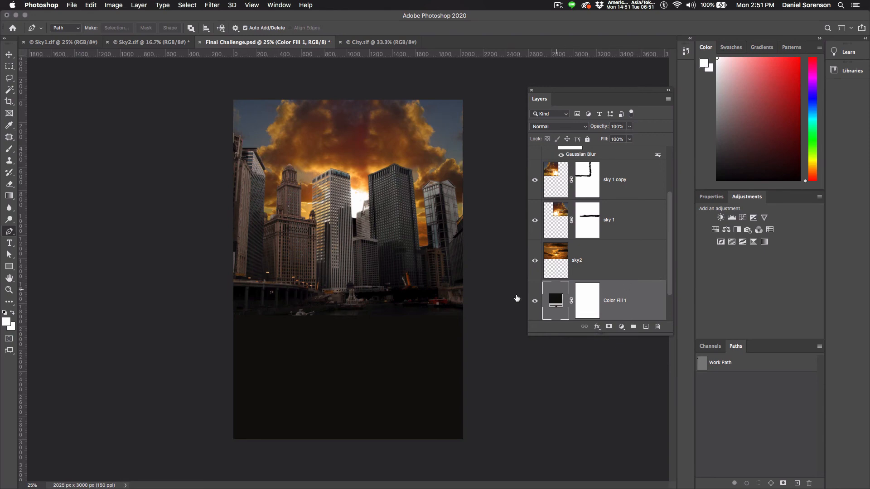
# Step: Add a new white layer mask to the city smart object layer
pyautogui.moveTo(306, 295); pyautogui.dragTo(332, 312)
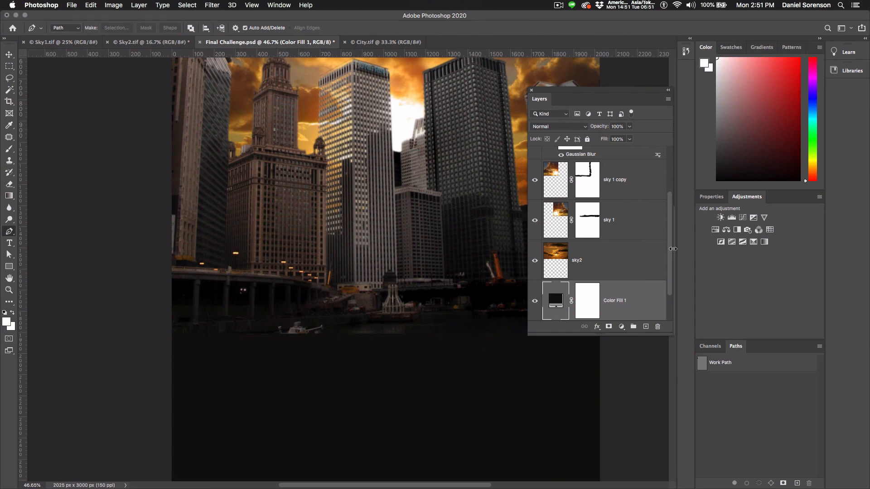
pyautogui.scroll(3, 598, 226)
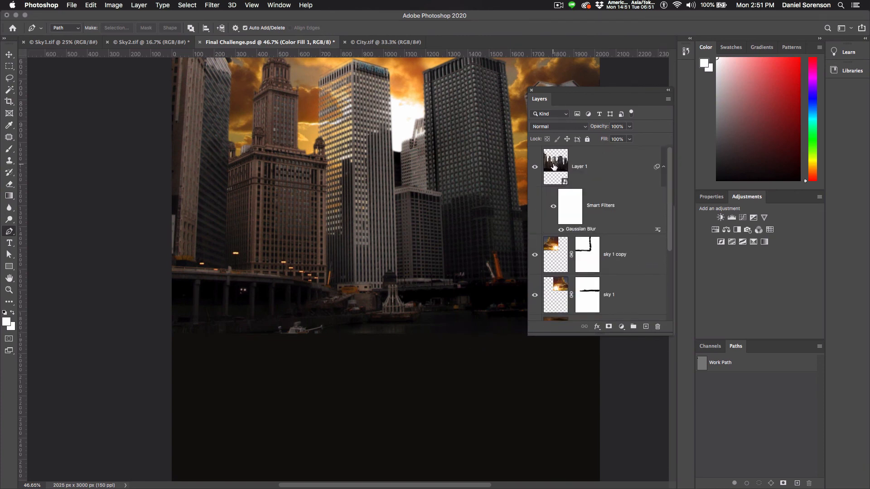
pyautogui.click(553, 167)
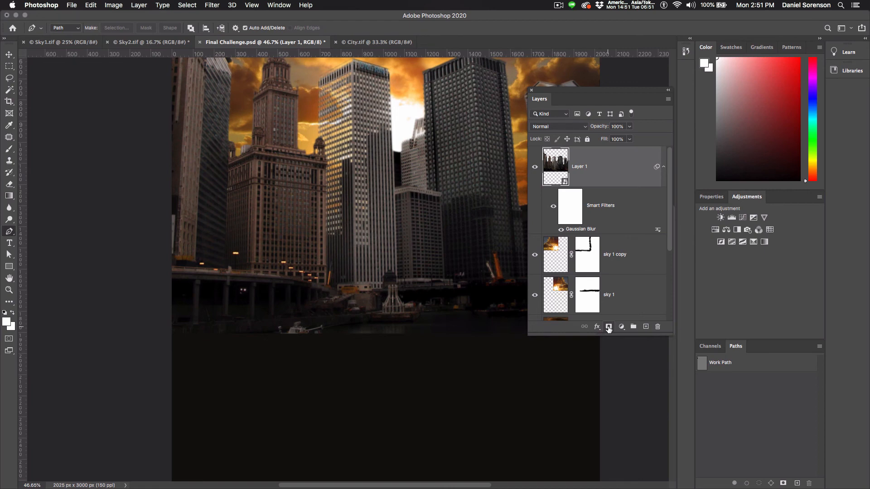
pyautogui.click(608, 326)
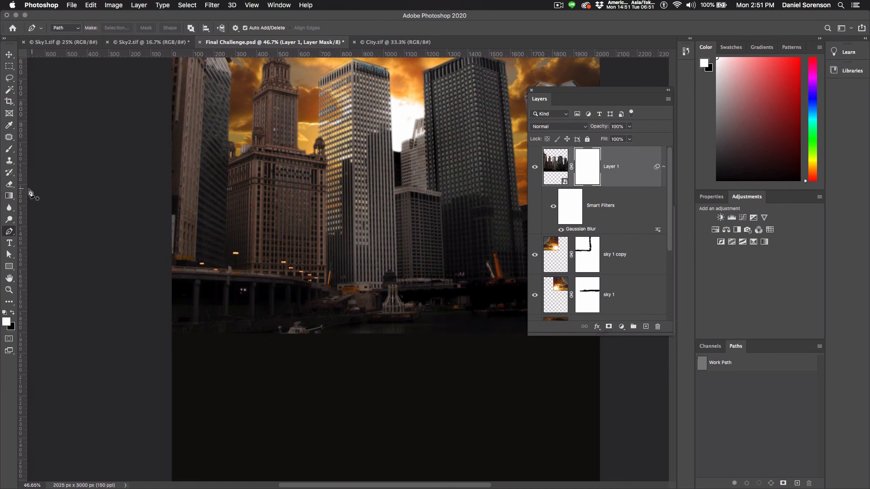
# Step: Isolate the city layer, fade its lower edge with a short linear black Foreground to Transparent gradient on the mask, and show all layers again
pyautogui.click(9, 197)
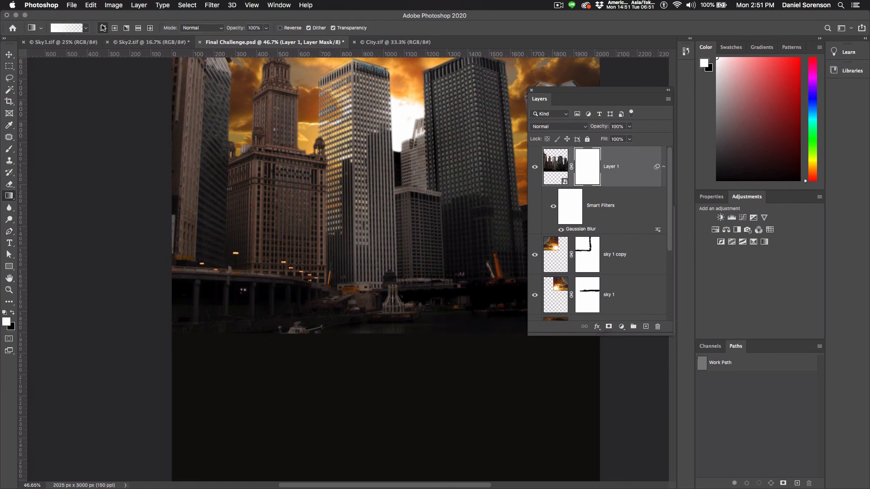
pyautogui.click(86, 29)
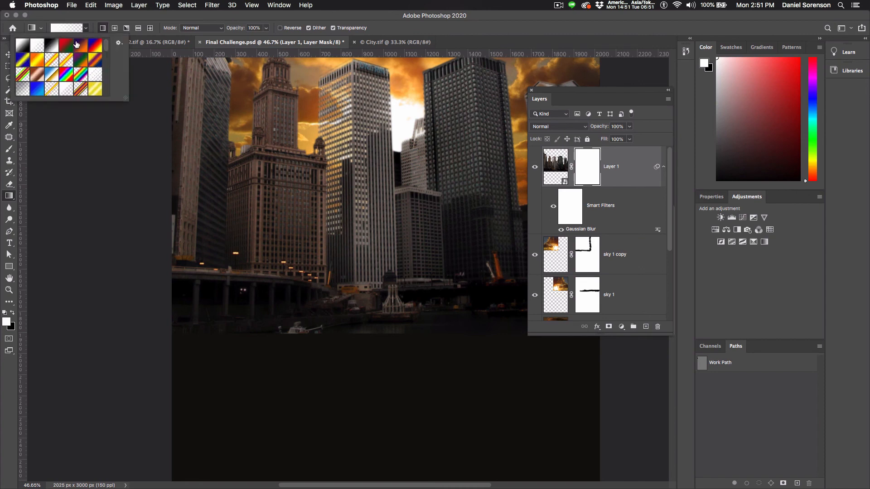
pyautogui.click(69, 31)
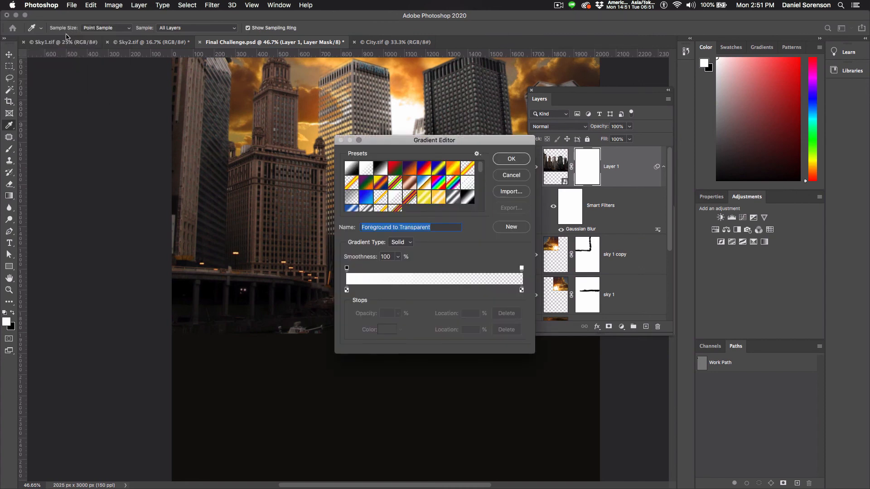
pyautogui.click(512, 159)
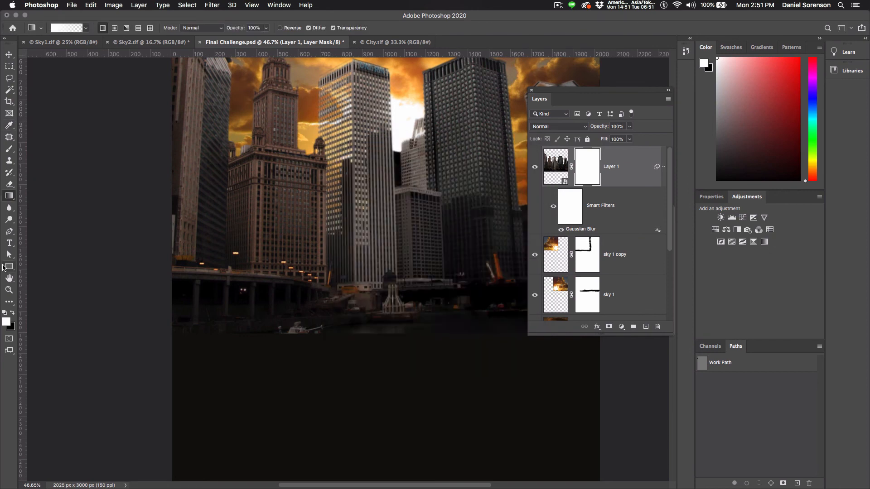
pyautogui.press('x')
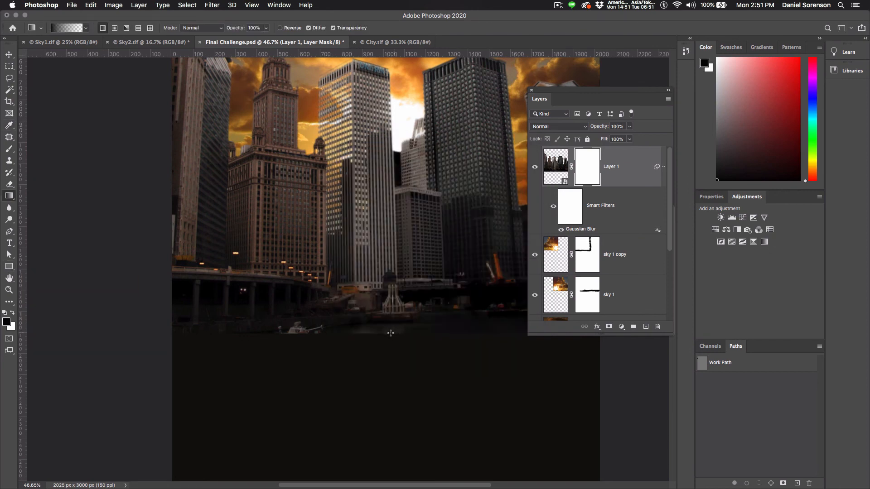
pyautogui.keyDown('alt'); pyautogui.click(535, 168); pyautogui.keyUp('alt')
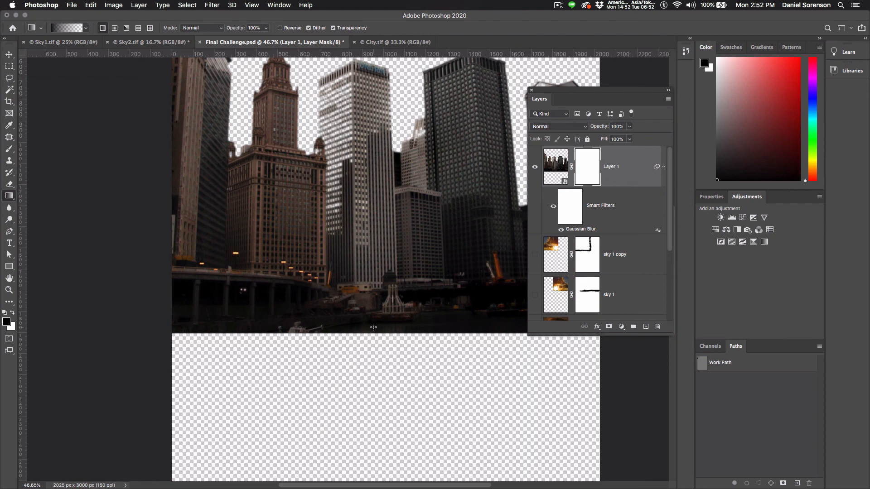
pyautogui.moveTo(373, 326); pyautogui.dragTo(373, 308)
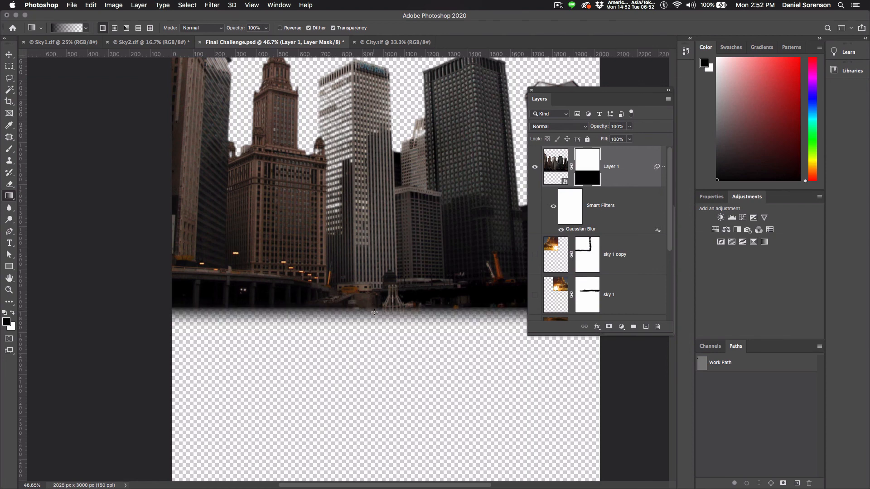
pyautogui.keyDown('alt'); pyautogui.click(535, 166); pyautogui.keyUp('alt')
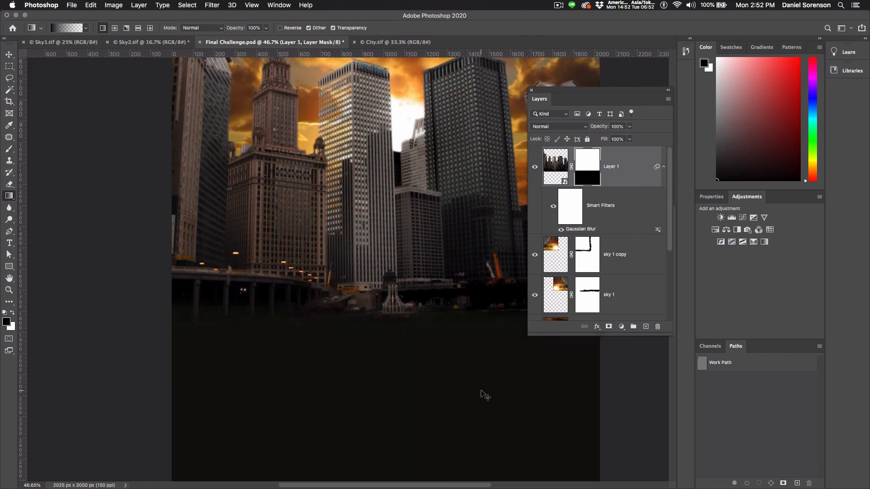
pyautogui.scroll(-3, 483, 394)
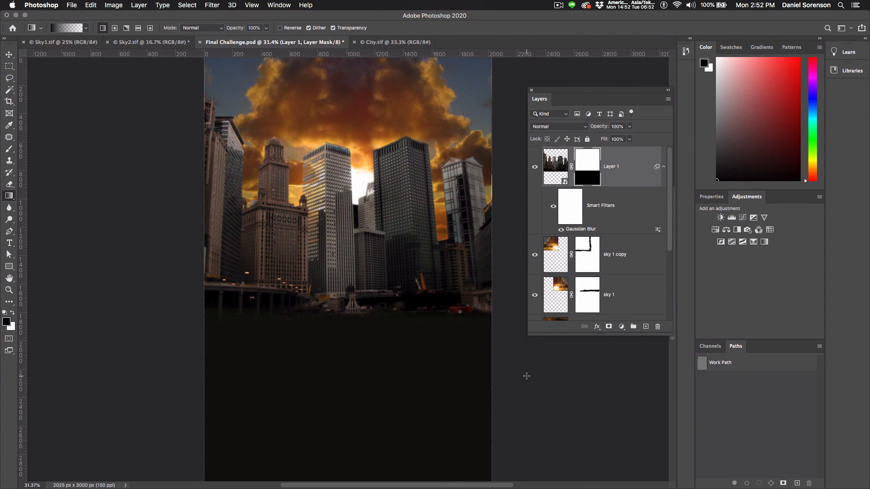
# Step: Add a Solid Color fill layer named "colorize city" above the city layer, clipped to the layer below
pyautogui.click(616, 170)
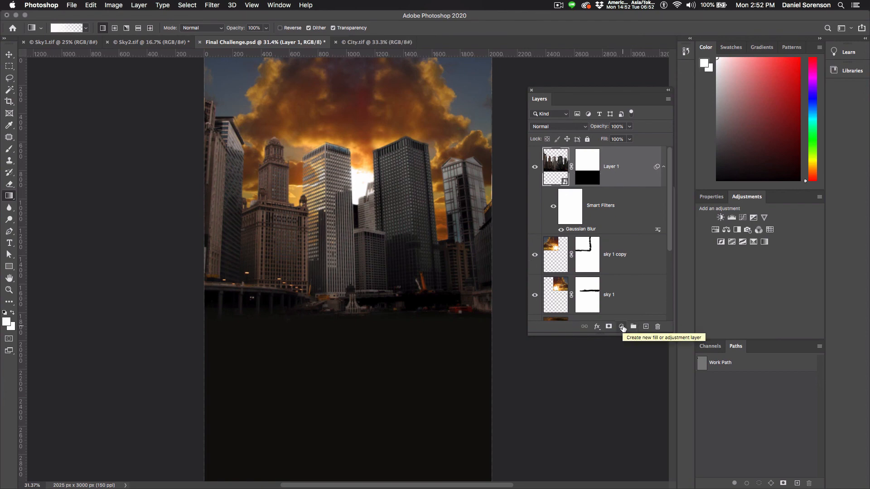
pyautogui.click(622, 327)
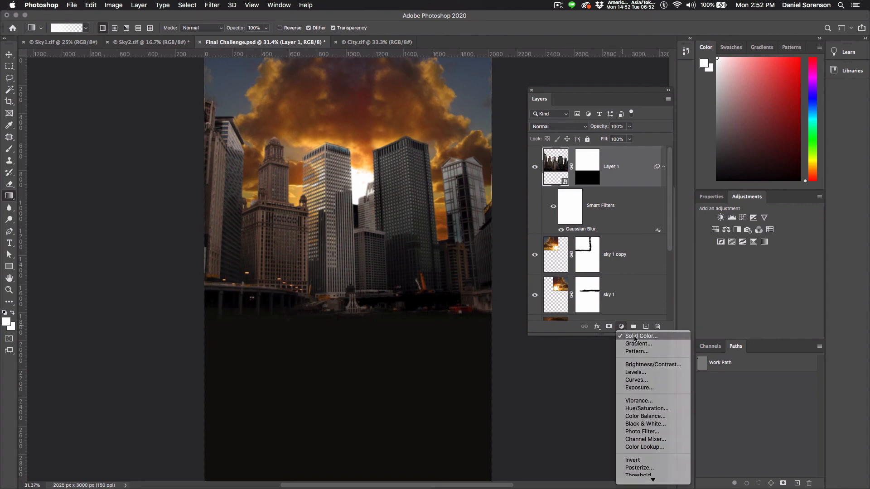
pyautogui.click(636, 339)
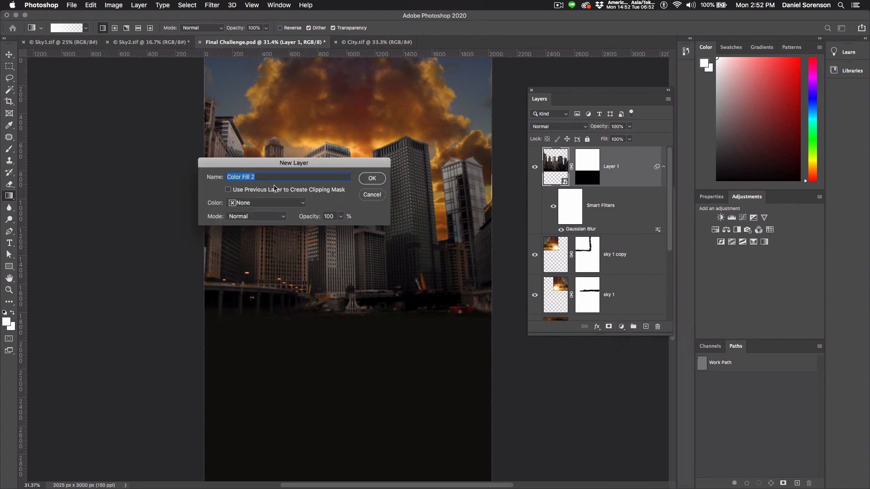
pyautogui.write('c')
pyautogui.click(279, 191)
pyautogui.click(372, 179)
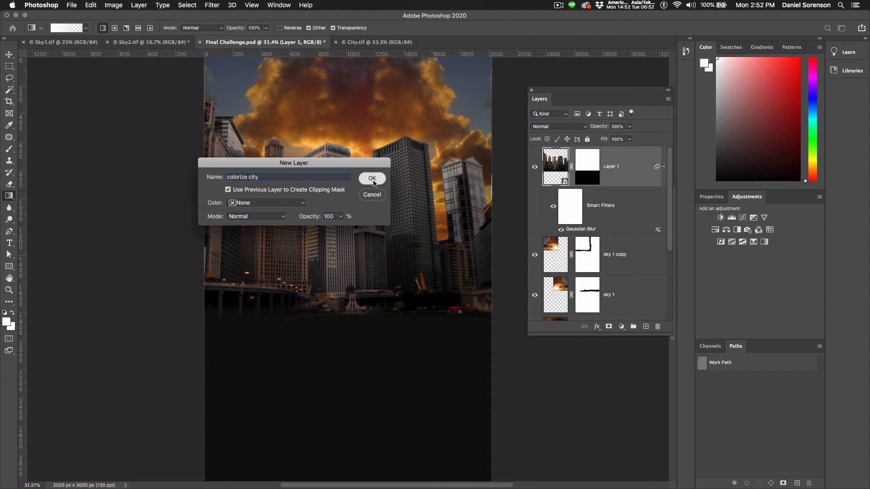
# Step: Give the colorize city fill the orange #eca93f sampled from the sunset sky, and blend it in Color mode at 71% opacity
pyautogui.click(386, 127)
pyautogui.click(382, 144)
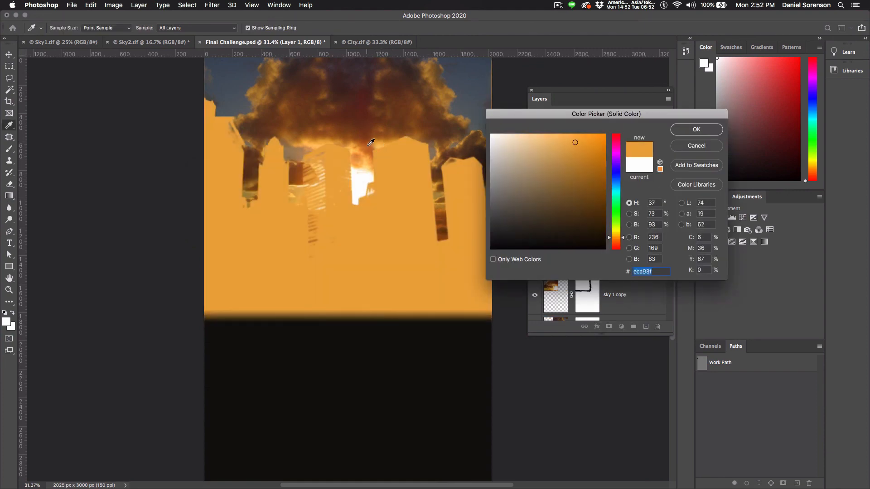
pyautogui.click(679, 131)
pyautogui.click(553, 129)
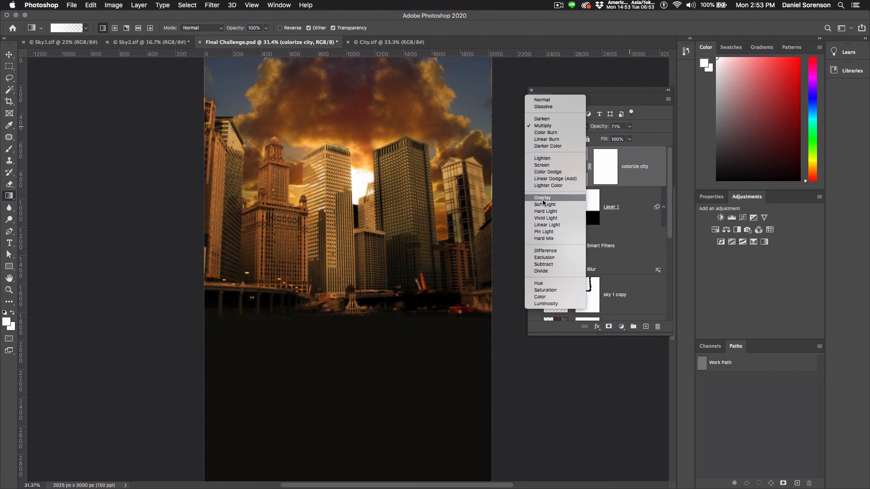
pyautogui.click(541, 297)
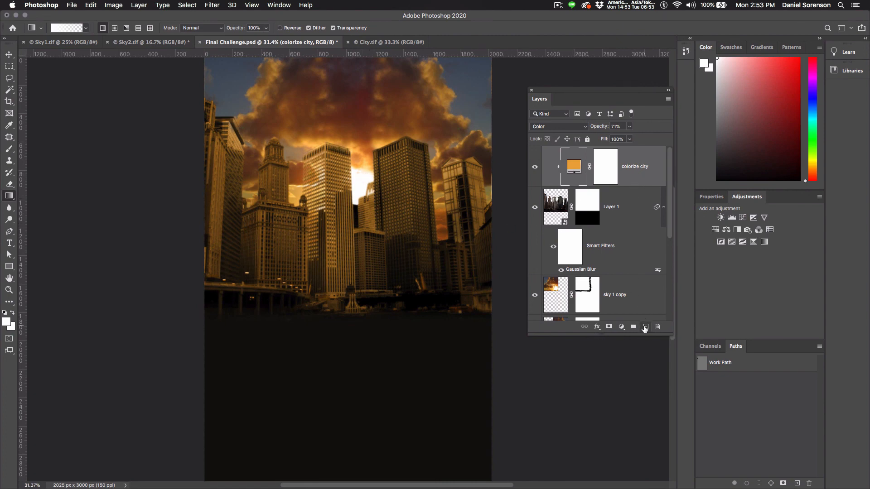
# Step: Create a new empty layer named "sun flare" above the colorize city layer
pyautogui.keyDown('alt'); pyautogui.click(645, 327); pyautogui.keyUp('alt')
pyautogui.write('sku')
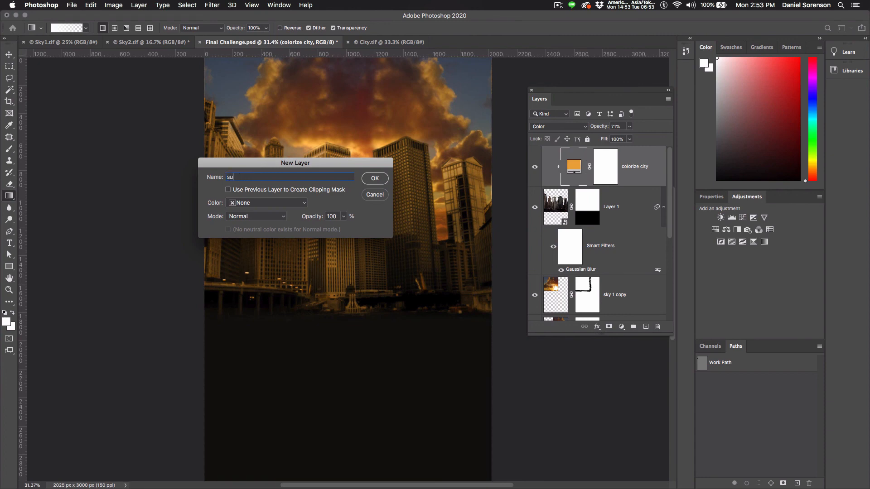
pyautogui.write(' flare')
pyautogui.click(373, 179)
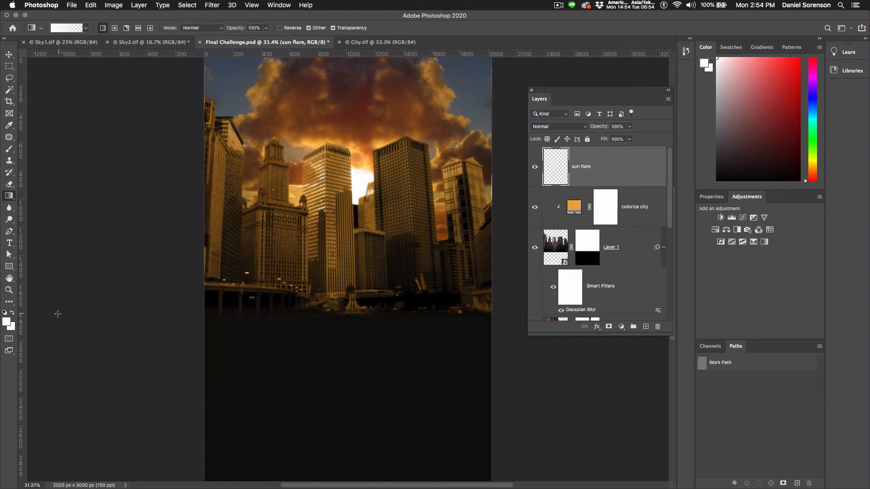
# Step: Draw a white-to-transparent radial gradient outward from the bright sun between the two central towers on the sun flare layer
pyautogui.press('d')
pyautogui.press('x')
pyautogui.click(115, 28)
pyautogui.moveTo(356, 189); pyautogui.dragTo(417, 200)
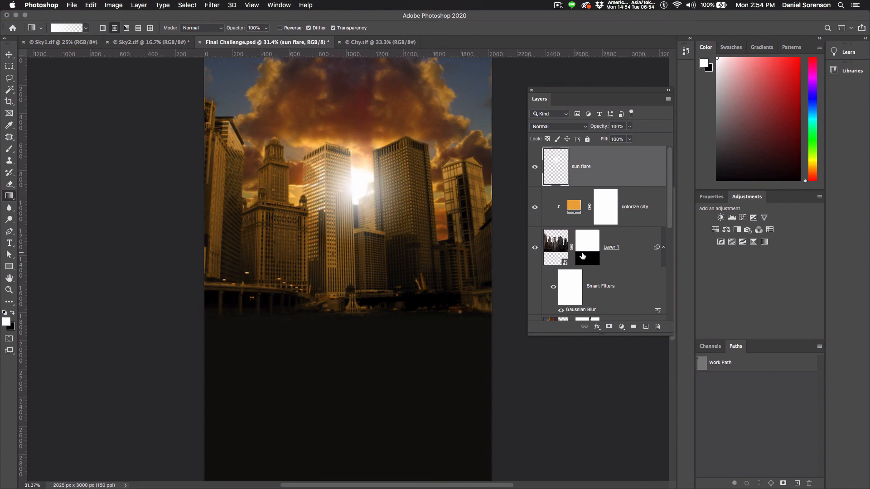
# Step: Set the sun flare layer's blend mode to Screen and its opacity to 83%
pyautogui.press('m')
pyautogui.click(559, 127)
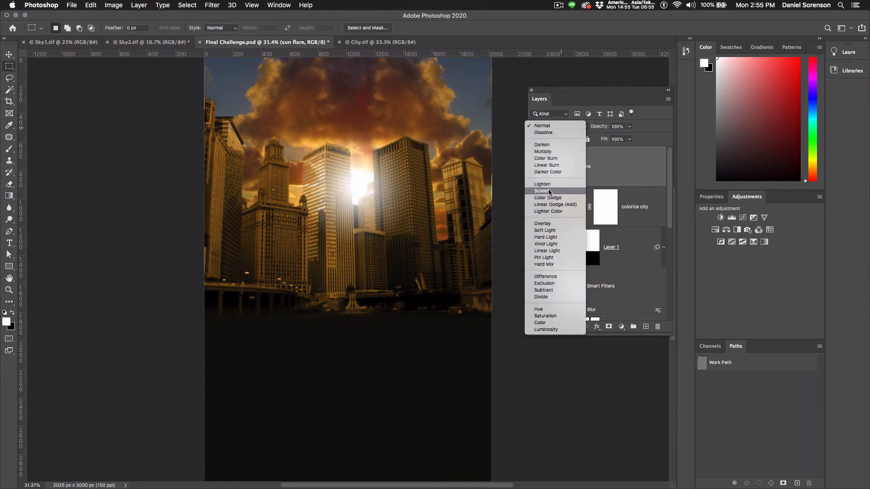
pyautogui.click(549, 191)
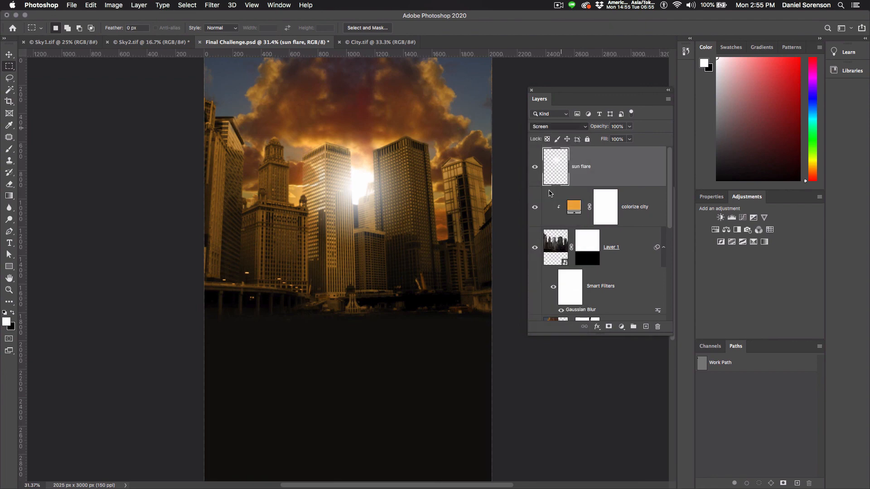
pyautogui.click(630, 127)
pyautogui.moveTo(622, 137); pyautogui.dragTo(622, 138)
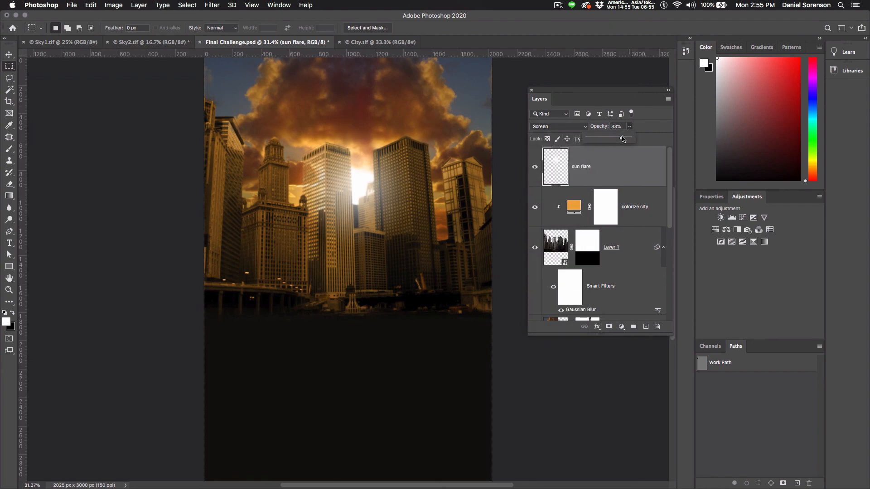